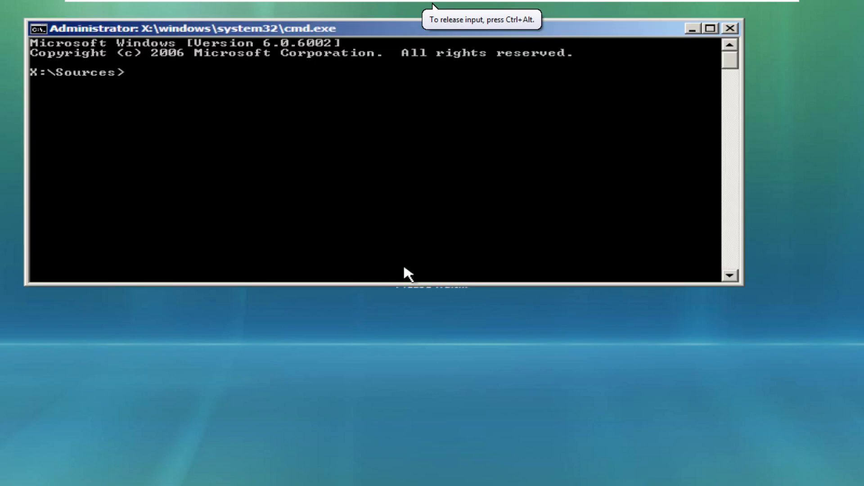
- Close the open command prompt, open a new one, and try to run C:\Windows\system32
{"action": "type", "text": "ry up!"}
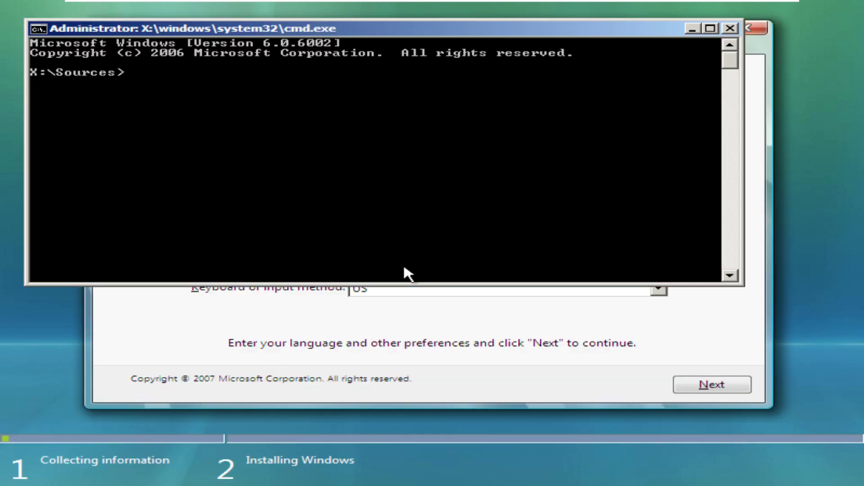
{"action": "key", "text": "alt+F4"}
{"action": "key", "text": "shift+F10"}
{"action": "type", "text": "C:\\Windows\\system32"}
{"action": "key", "text": "Return"}
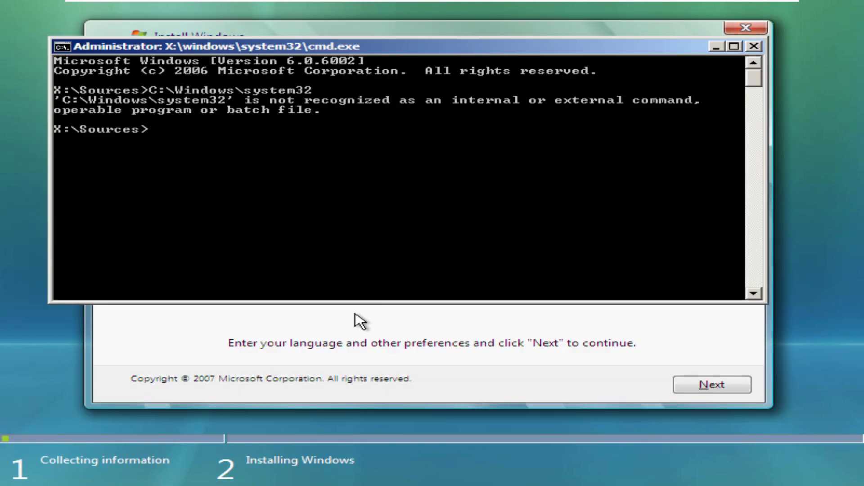
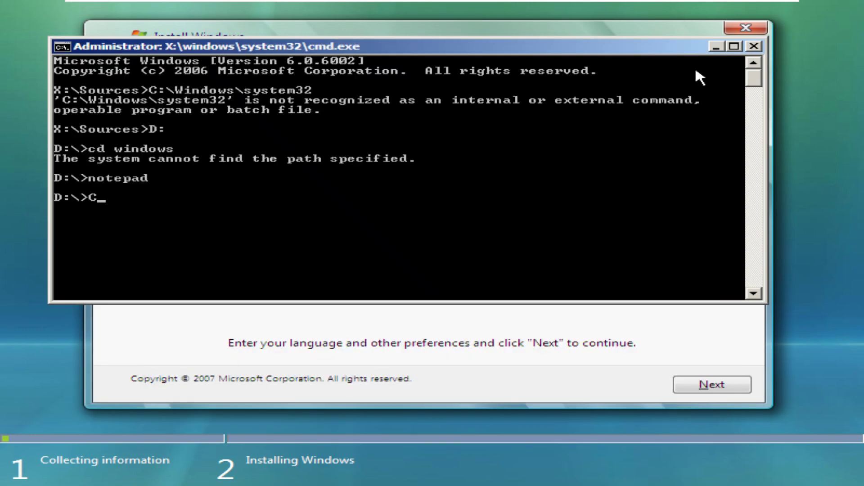
- Try the D: drive and its windows folder, launch notepad, switch to C:, and change into the Windows folder
{"action": "key", "text": "Tab"}
{"action": "key", "text": "Tab"}
{"action": "key", "text": "Tab"}
{"action": "key", "text": "Return"}
{"action": "type", "text": "cd"}
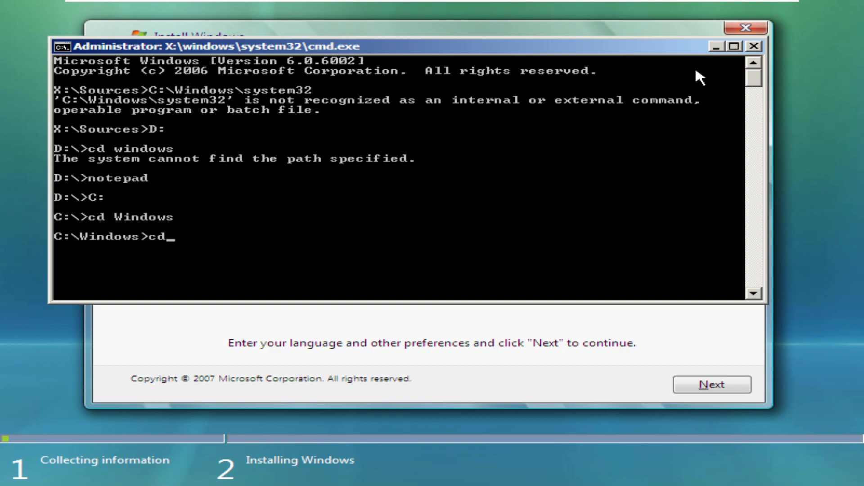
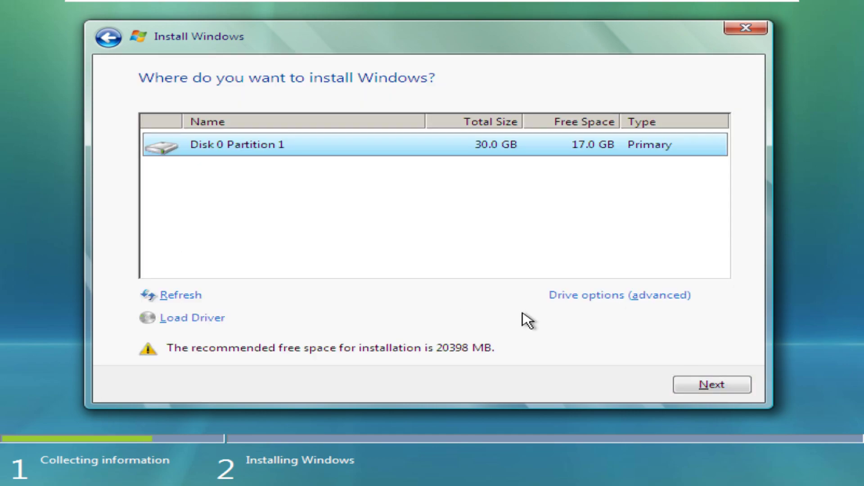
- Format Disk 0 Partition 1 through the advanced drive options and start installing Windows on it
{"action": "left_click", "coordinate": [713, 385]}
{"action": "left_click", "coordinate": [669, 309]}
{"action": "left_click", "coordinate": [620, 294]}
{"action": "left_click", "coordinate": [461, 295]}
{"action": "left_click", "coordinate": [582, 315]}
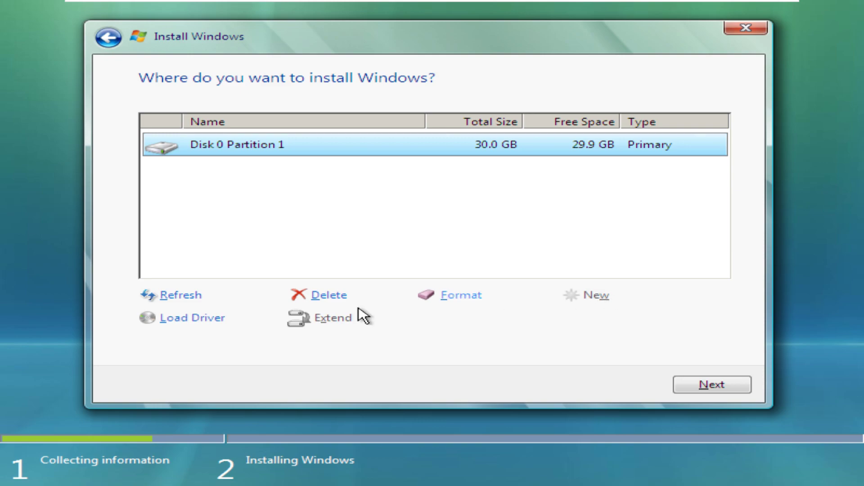
{"action": "key", "text": "Return"}
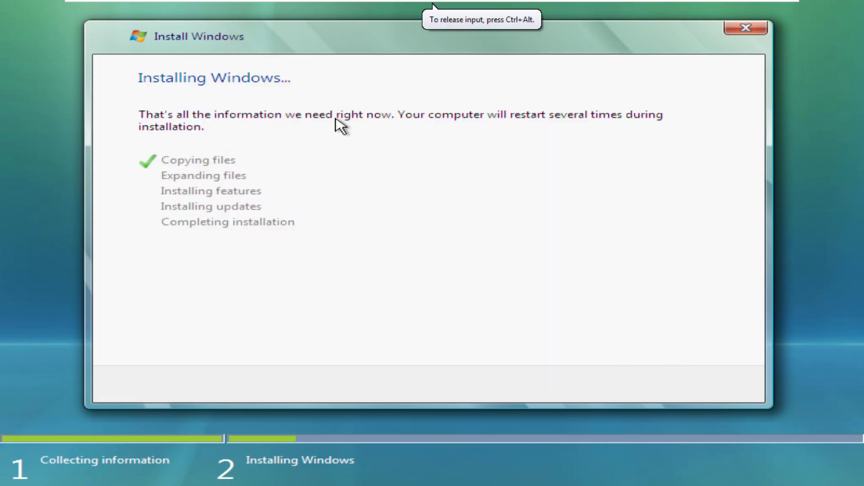
- Launch Notepad from a new command prompt while Windows is installing
{"action": "key", "text": "shift+F10"}
{"action": "type", "text": "notepad"}
{"action": "key", "text": "Return"}
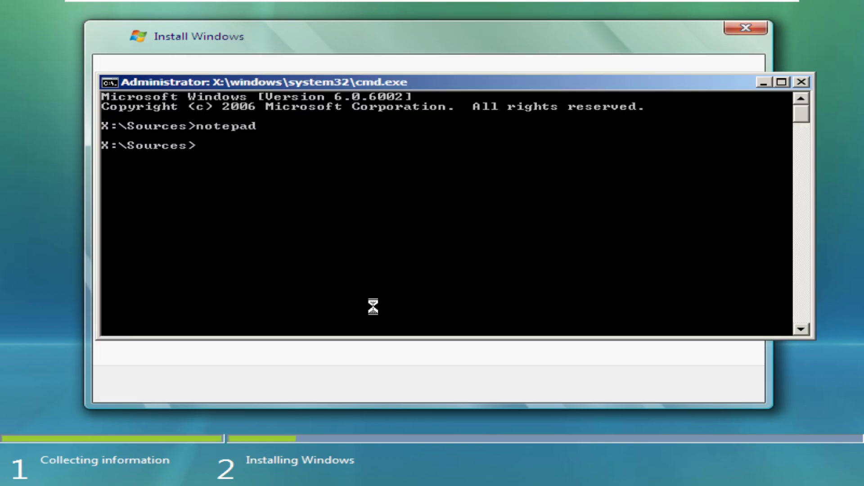
{"action": "key", "text": "ctrl+o"}
{"action": "key", "text": "Escape"}
- Set a larger font size for the Notepad text
{"action": "left_click", "coordinate": [161, 79]}
{"action": "left_click", "coordinate": [167, 118]}
{"action": "left_click", "coordinate": [423, 288]}
{"action": "left_click", "coordinate": [511, 207]}
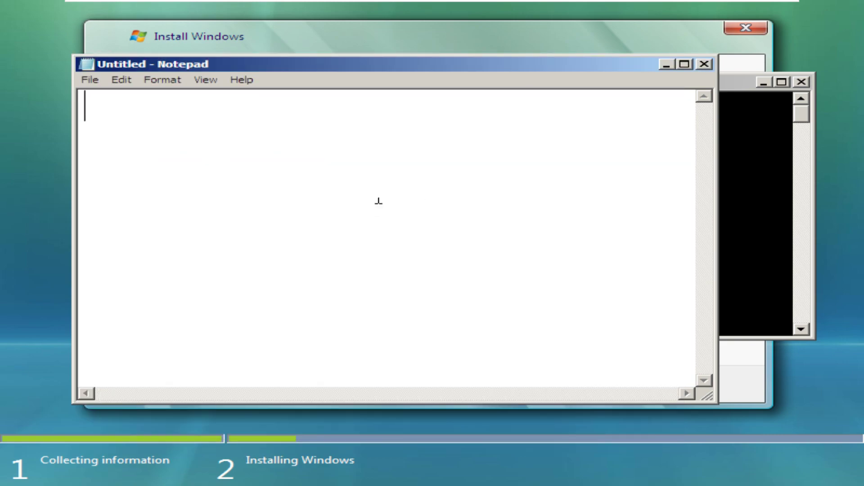
- Write "when I downloaded the ISO, it said ultimate" and "so I think it will install ultimate" on two lines, correcting the misspelling
{"action": "type", "text": "when I downloaded the ISO, it said ul"}
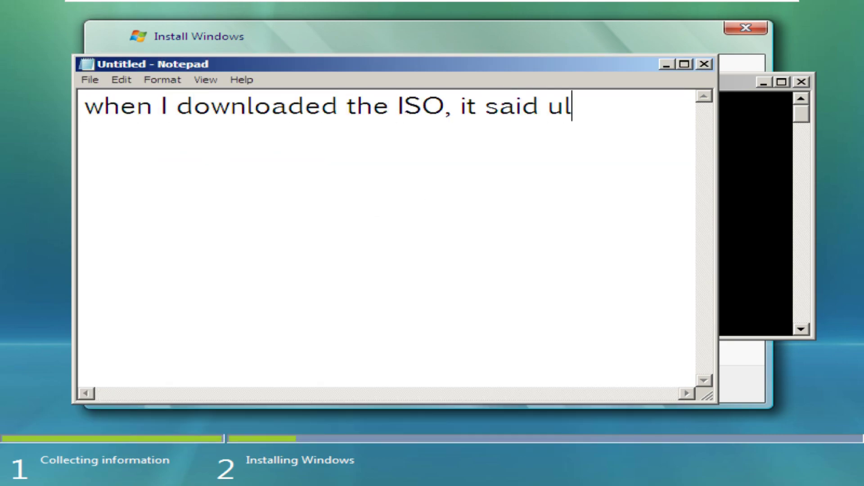
{"action": "type", "text": "timate"}
{"action": "key", "text": "Return"}
{"action": "type", "text": "so I think it will install un"}
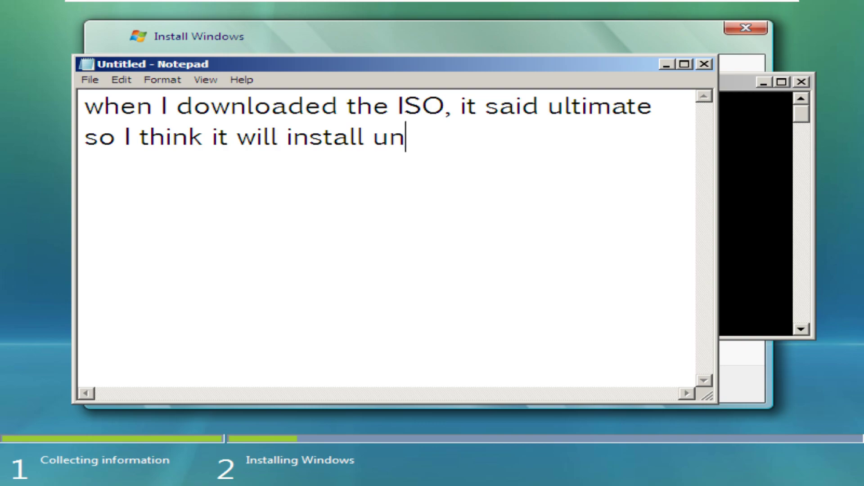
{"action": "type", "text": "ltimate"}
{"action": "key", "text": "Left"}
{"action": "key", "text": "Left"}
{"action": "key", "text": "BackSpace"}
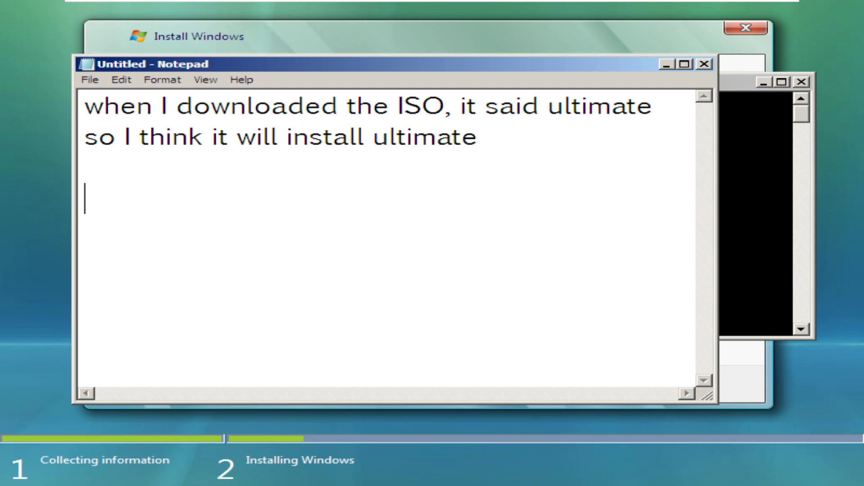
- Add the line "(sorry kinda bad at spelling)" and close Notepad without saving
{"action": "type", "text": "(sorry kinda bad at spelling)"}
{"action": "key", "text": "shift+Home"}
{"action": "key", "text": "alt+F4"}
{"action": "left_click", "coordinate": [471, 257]}
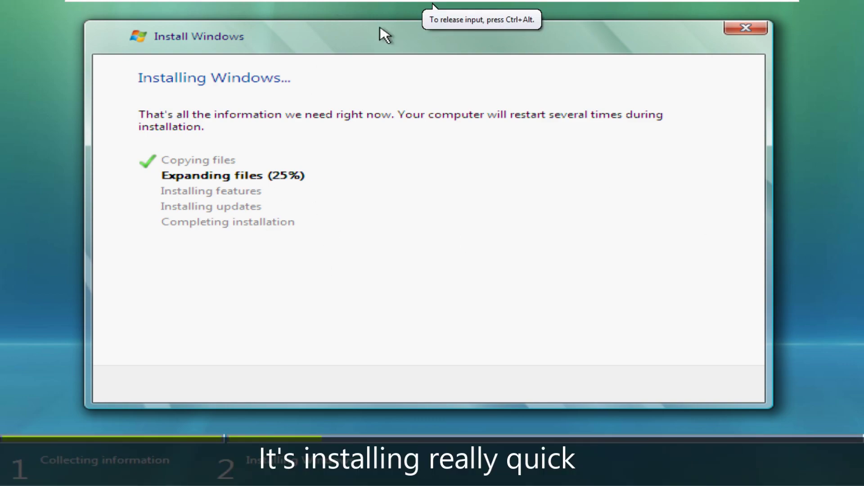
- Try closing the Windows installer, but decline to cancel the installation
{"action": "key", "text": "alt+F4"}
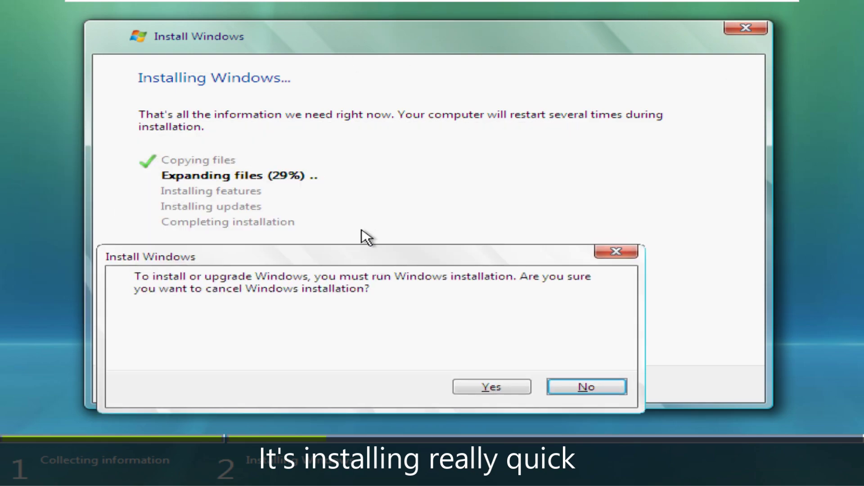
{"action": "left_click", "coordinate": [587, 387]}
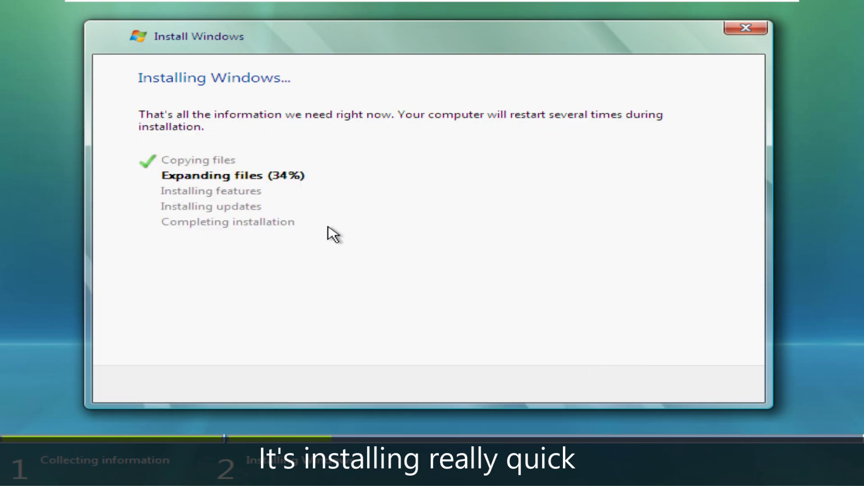
- Launch Notepad from a new command prompt and write "idk if I have to speed up the video"
{"action": "key", "text": "shift+F10"}
{"action": "type", "text": "notepad"}
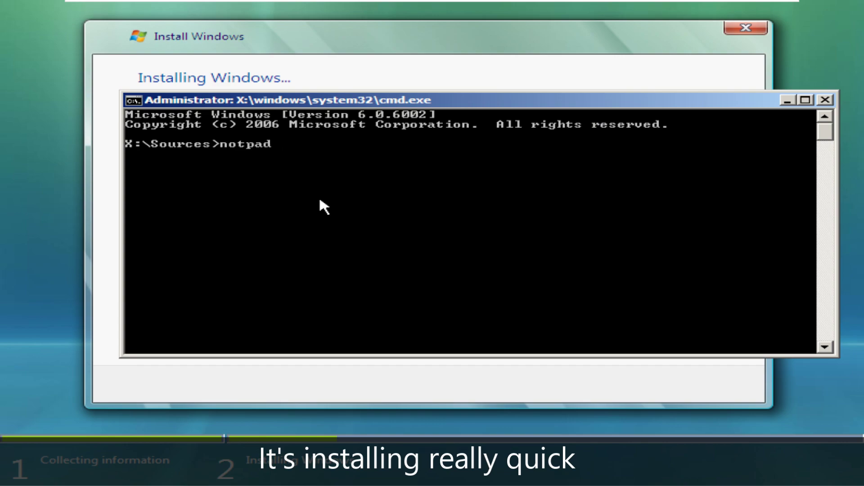
{"action": "key", "text": "Return"}
{"action": "type", "text": "idk if I have to see"}
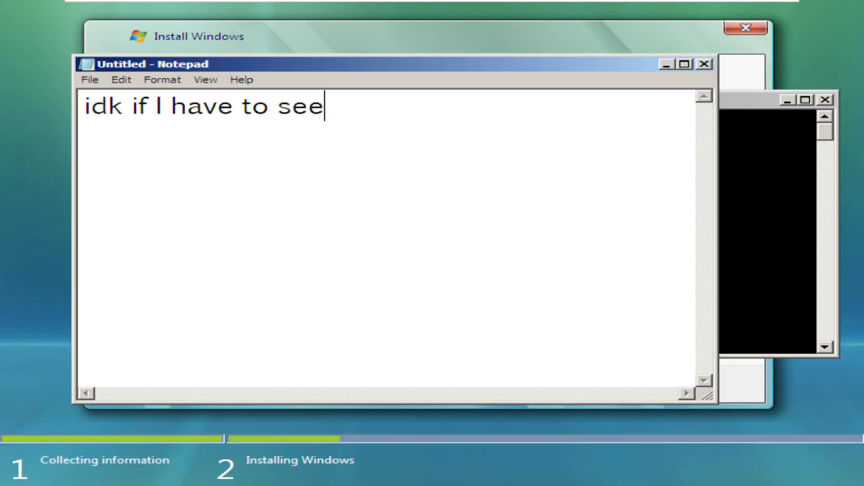
{"action": "key", "text": "BackSpace"}
{"action": "key", "text": "BackSpace"}
{"action": "type", "text": "peed up the videoA"}
{"action": "key", "text": "BackSpace"}
- Clear the note about speeding up the video, and close Notepad and the command prompt
{"action": "key", "text": "ctrl+a"}
{"action": "key", "text": "BackSpace"}
{"action": "left_click", "coordinate": [704, 63]}
{"action": "left_click", "coordinate": [824, 100]}
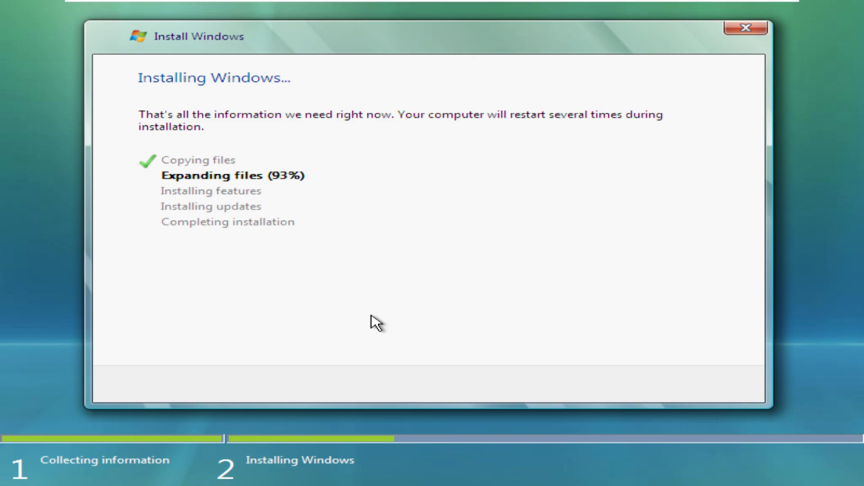
- Launch Notepad from a command prompt and write "I'm watching YT in another window", a blank line, and "and this expanding process went by really fast"
{"action": "key", "text": "shift+F10"}
{"action": "type", "text": "notepad"}
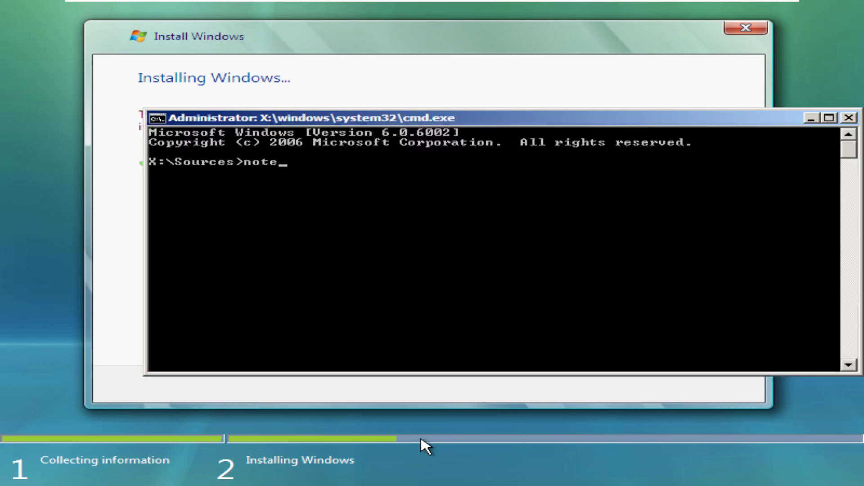
{"action": "key", "text": "Return"}
{"action": "type", "text": "I'm watching YT in another window"}
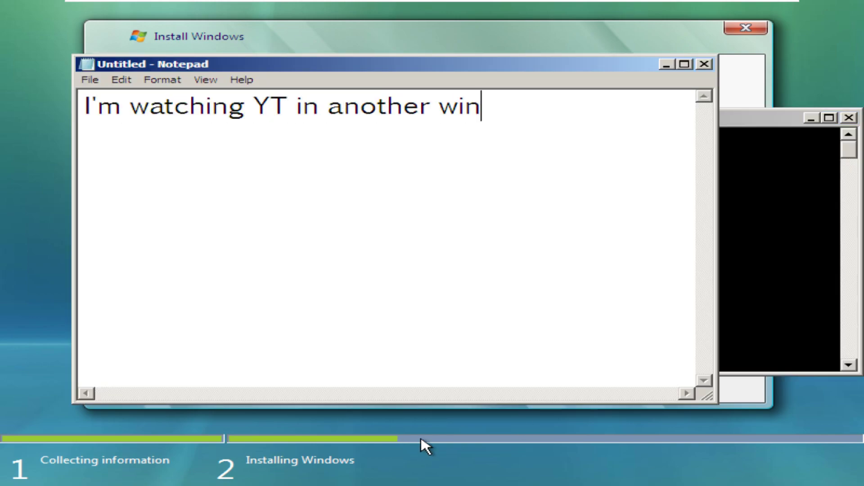
{"action": "key", "text": "Return"}
{"action": "key", "text": "Return"}
{"action": "type", "text": "and this expanding process went by really"}
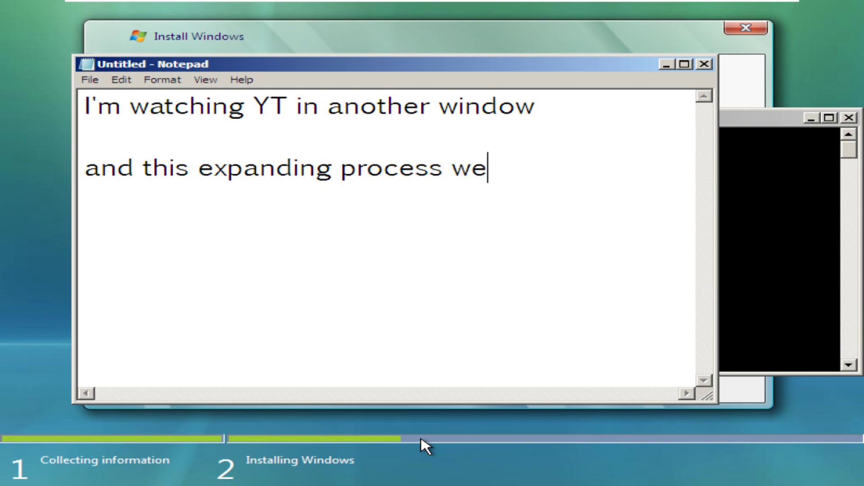
{"action": "key", "text": "Return"}
{"action": "type", "text": "fast"}
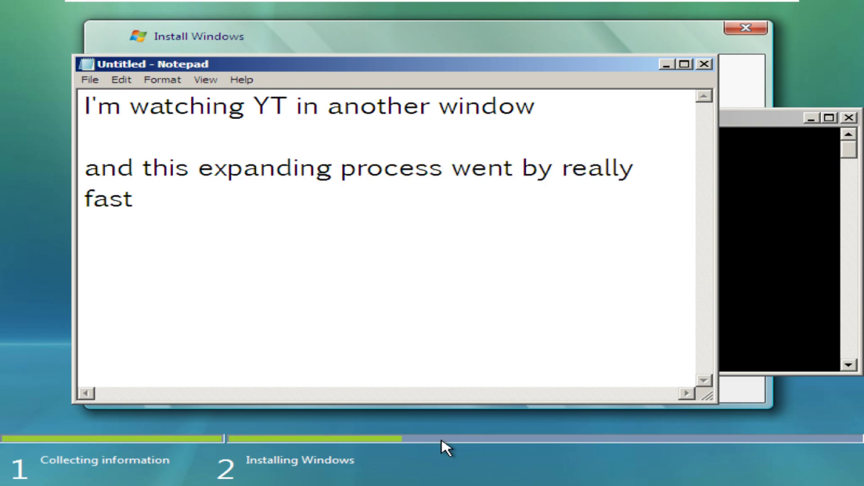
- Erase the note about the expanding process, and close Notepad and the command prompt
{"action": "key", "text": "ctrl+a"}
{"action": "key", "text": "BackSpace"}
{"action": "left_click", "coordinate": [704, 64]}
{"action": "left_click", "coordinate": [838, 116]}
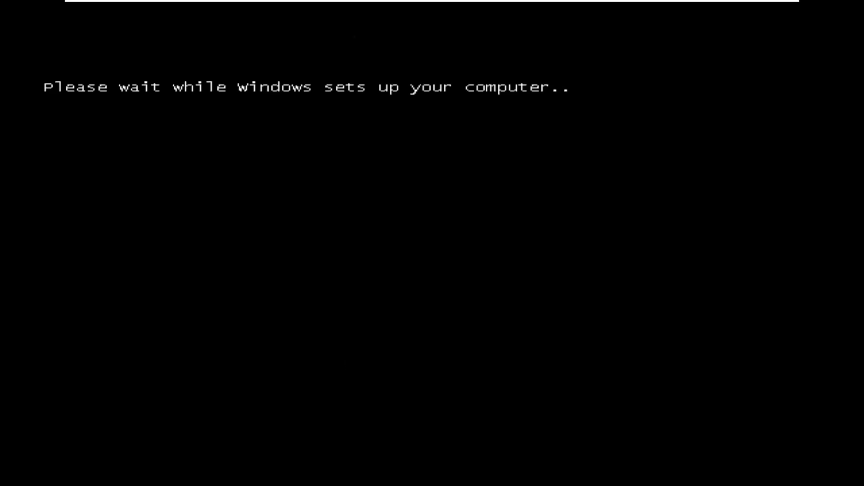
- Open a command prompt in the restarted setup and launch Notepad from it
{"action": "left_click", "coordinate": [9, 436]}
{"action": "key", "text": "shift+F10"}
{"action": "type", "text": "notepad"}
{"action": "key", "text": "Return"}
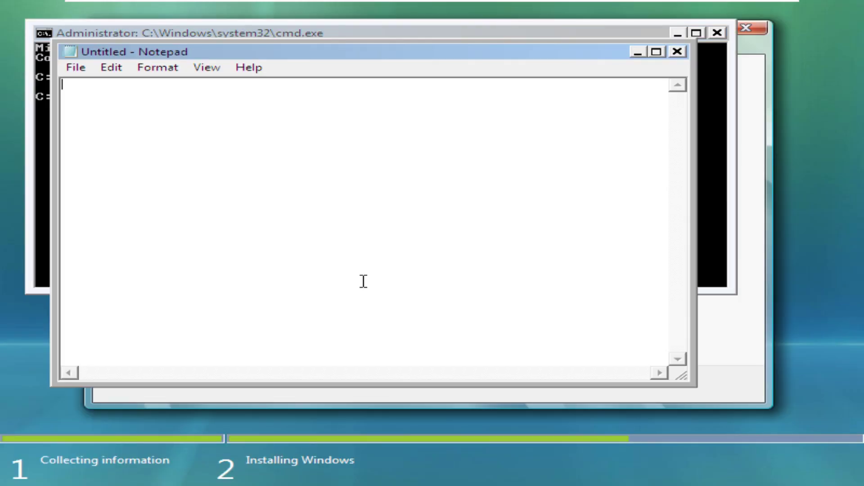
- Increase the font size in the new Notepad window
{"action": "left_click", "coordinate": [157, 67]}
{"action": "left_click", "coordinate": [155, 98]}
{"action": "left_click", "coordinate": [407, 279]}
{"action": "left_click", "coordinate": [499, 201]}
- Close Notepad and the command prompt, and try to exit the Windows installer, dismissing its message
{"action": "left_click", "coordinate": [677, 51]}
{"action": "key", "text": "alt+F4"}
{"action": "key", "text": "alt+F4"}
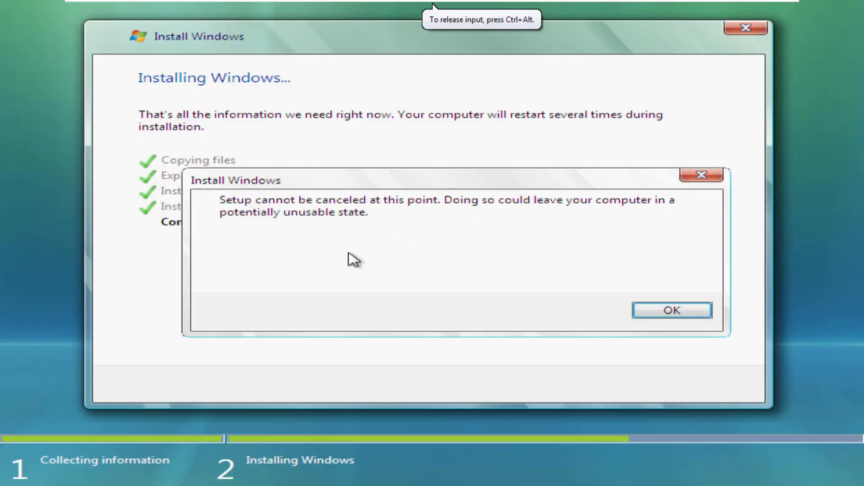
{"action": "left_click", "coordinate": [687, 340]}
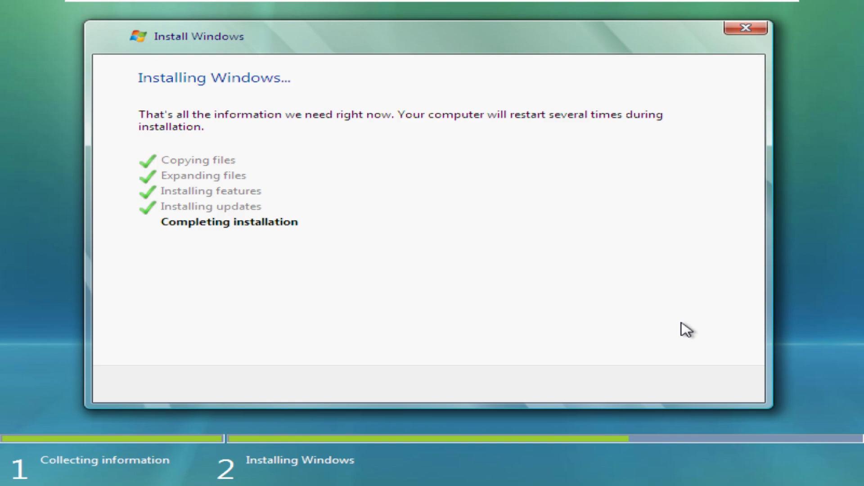
- Try to open Control Panel from a new command prompt with control.exe and control
{"action": "key", "text": "shift+F10"}
{"action": "type", "text": "control.exe"}
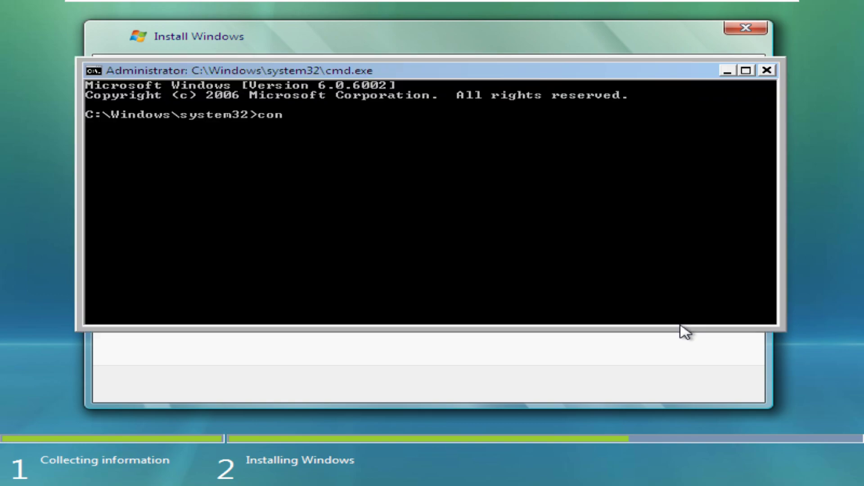
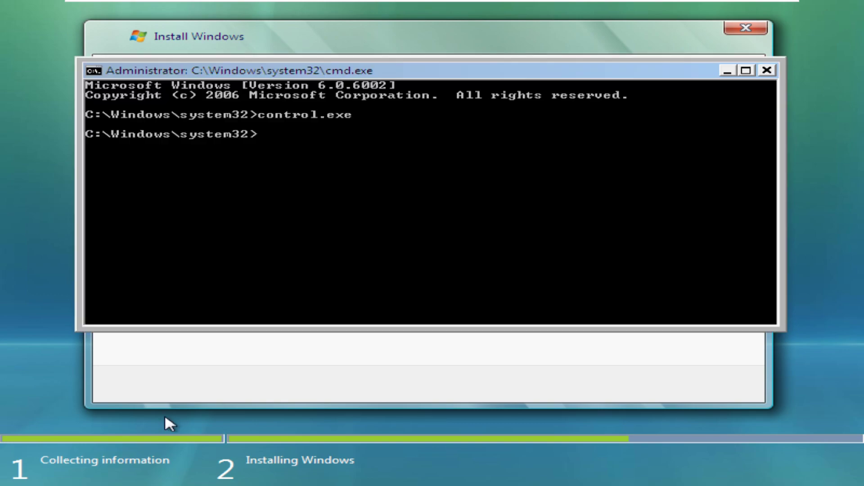
{"action": "key", "text": "alt+Tab"}
{"action": "type", "text": "control"}
{"action": "key", "text": "Return"}
- Launch notepad.exe and browse Computer in its Open dialog with the file type set to All Files
{"action": "type", "text": "notepad.exe"}
{"action": "key", "text": "Return"}
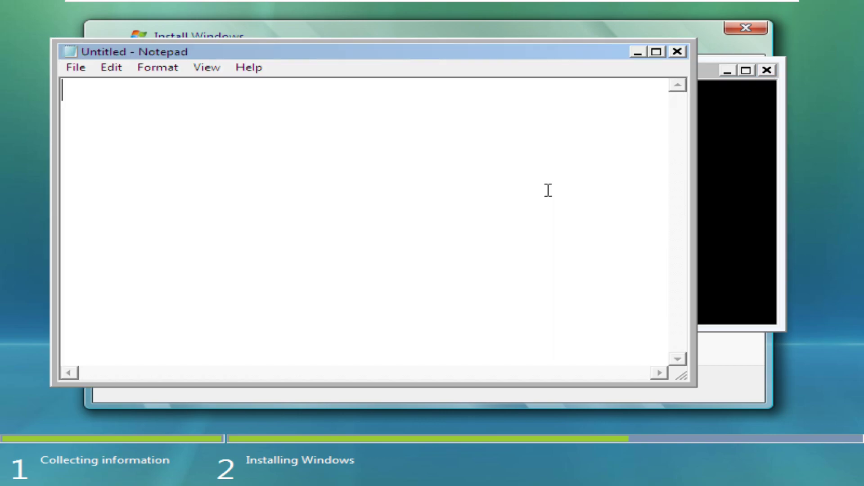
{"action": "key", "text": "ctrl+o"}
{"action": "left_click", "coordinate": [681, 421]}
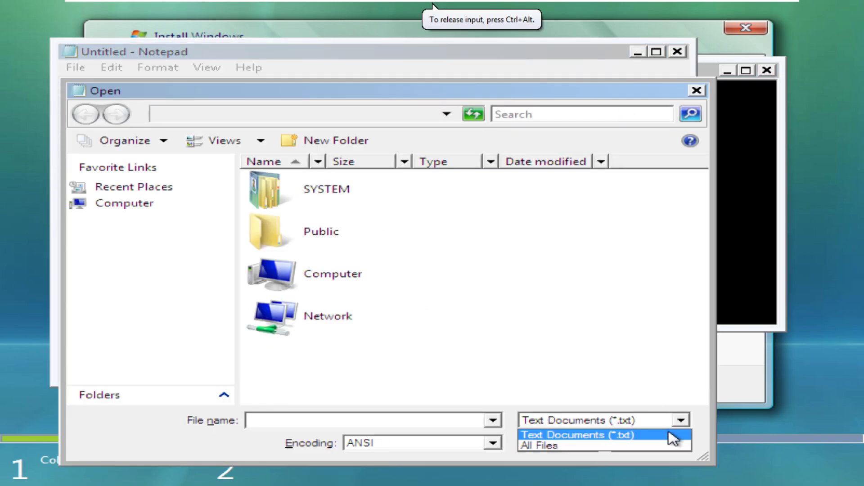
{"action": "left_click", "coordinate": [667, 446]}
{"action": "left_click", "coordinate": [110, 204]}
- Try to format Local Disk (C:) from the Open dialog and dismiss the resulting message
{"action": "left_click", "coordinate": [333, 224]}
{"action": "right_click", "coordinate": [333, 224]}
{"action": "left_click", "coordinate": [338, 283]}
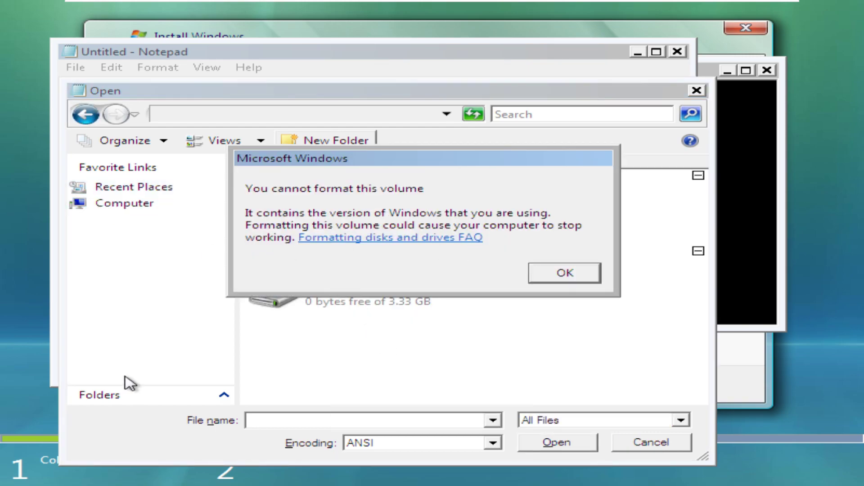
{"action": "left_click", "coordinate": [567, 276]}
{"action": "right_click", "coordinate": [327, 225]}
{"action": "left_click", "coordinate": [409, 333]}
{"action": "left_click", "coordinate": [564, 272]}
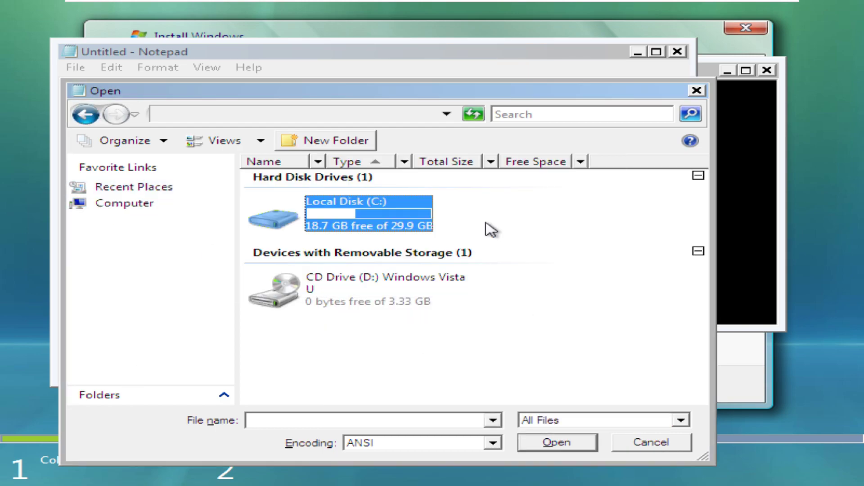
- Close the Open dialog, Notepad and the command prompt
{"action": "left_click", "coordinate": [695, 91]}
{"action": "left_click", "coordinate": [677, 51]}
{"action": "left_click", "coordinate": [767, 70]}
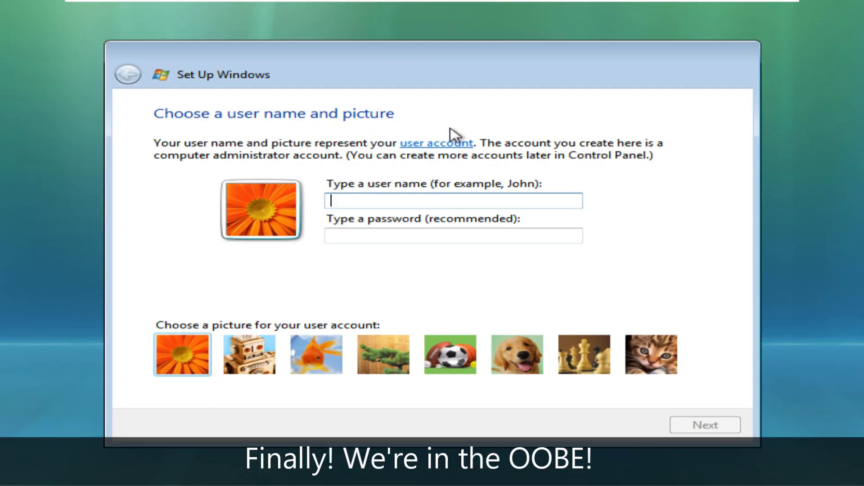
- Enter the account's user name with the default picture and continue through the setup pages to the time and date settings
{"action": "type", "text": "Aspect"}
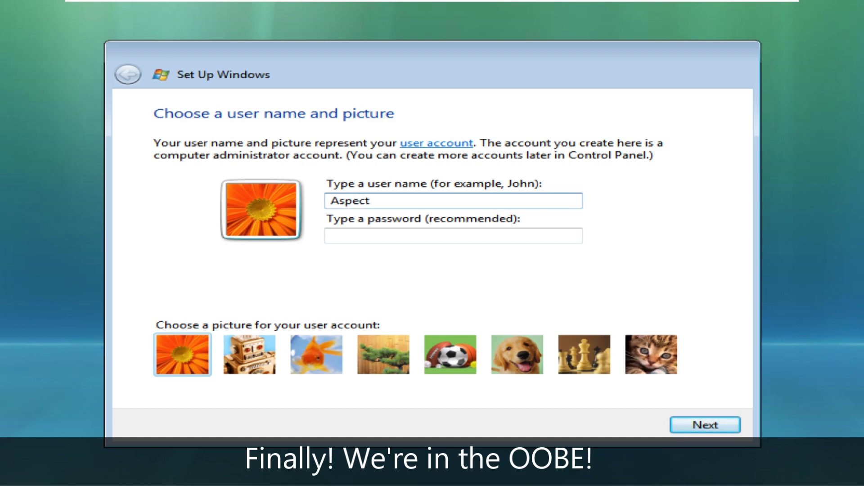
{"action": "left_click", "coordinate": [689, 425]}
{"action": "left_click", "coordinate": [705, 425]}
{"action": "left_click", "coordinate": [390, 167]}
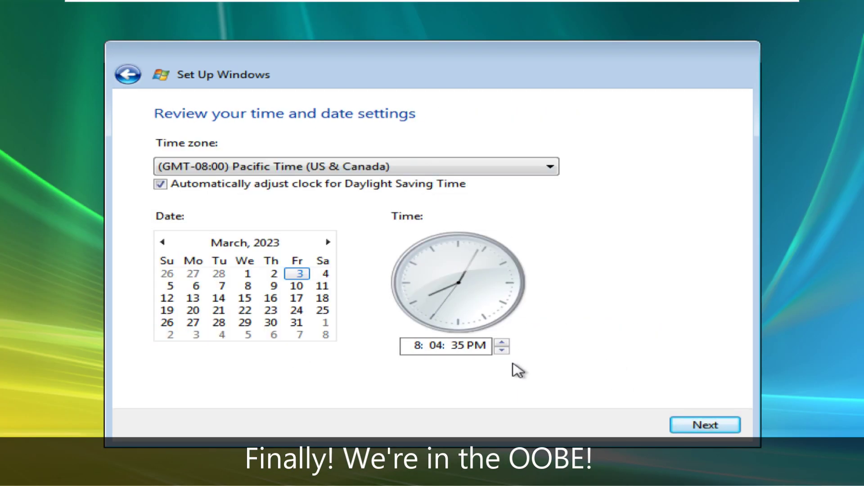
- Accept the time and date settings and continue through the remaining setup page to the performance check
{"action": "left_click", "coordinate": [703, 423]}
{"action": "left_click", "coordinate": [446, 180]}
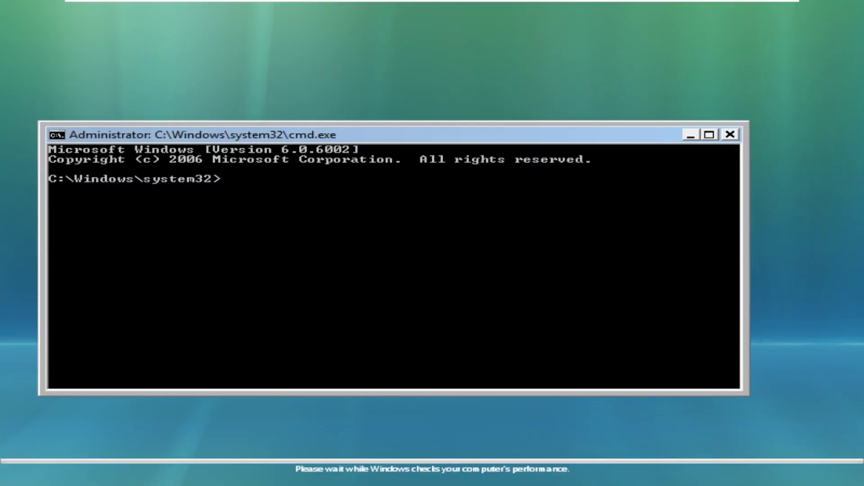
- Maximize the command prompt window over the performance check and close it
{"action": "left_click", "coordinate": [709, 134]}
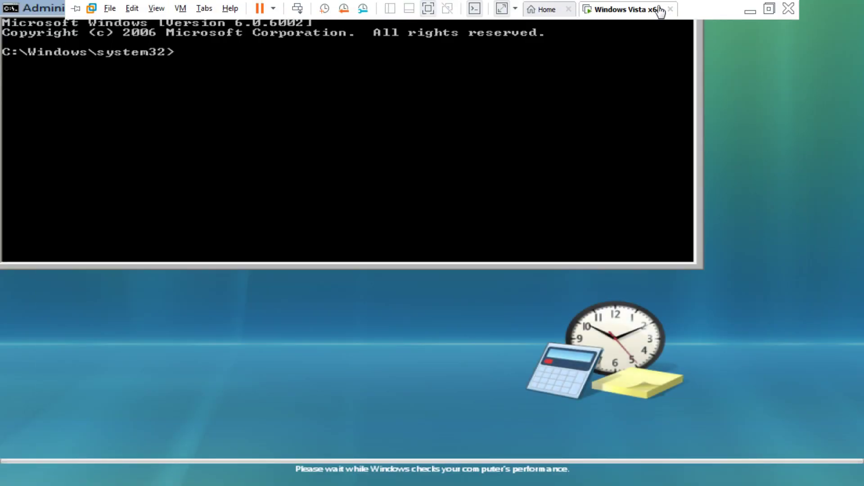
{"action": "left_click", "coordinate": [664, 10]}
{"action": "left_click", "coordinate": [730, 134]}
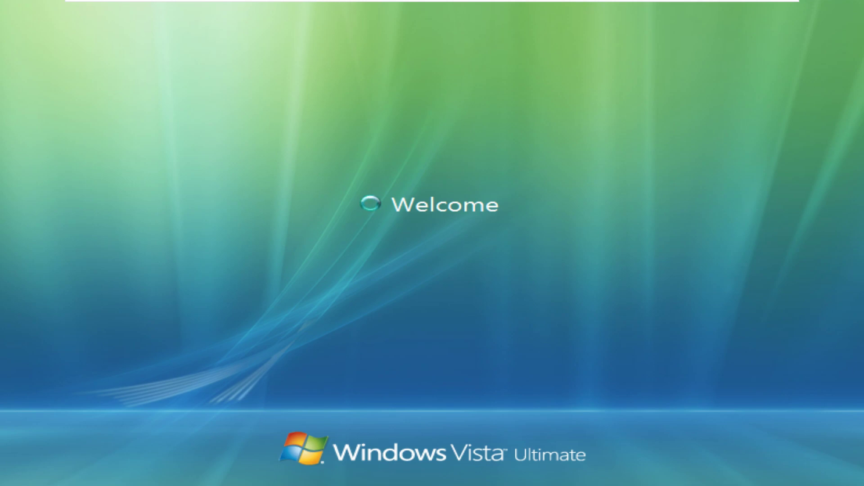
- Start Task Manager at the Welcome screen, try to run "sound is working!" as a new task, and close Task Manager
{"action": "key", "text": "ctrl+alt+Delete"}
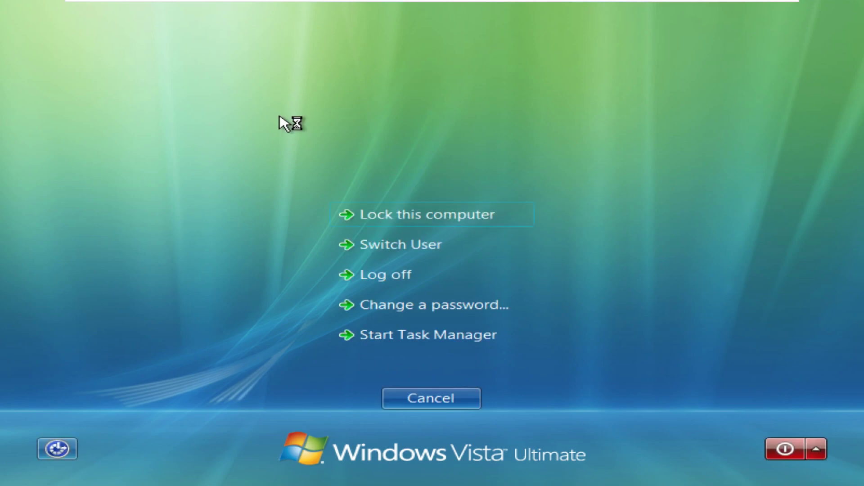
{"action": "left_click", "coordinate": [376, 339]}
{"action": "left_click", "coordinate": [378, 109]}
{"action": "left_click", "coordinate": [405, 120]}
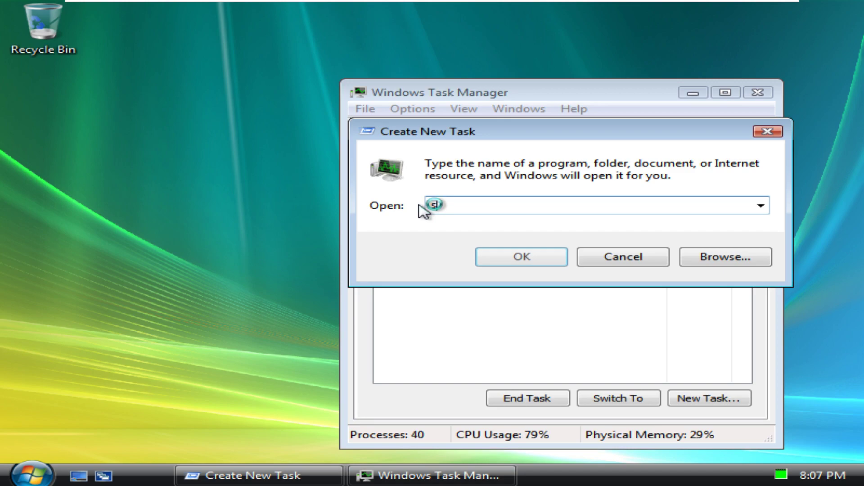
{"action": "type", "text": "sound is working!"}
{"action": "key", "text": "Return"}
{"action": "left_click", "coordinate": [758, 92]}
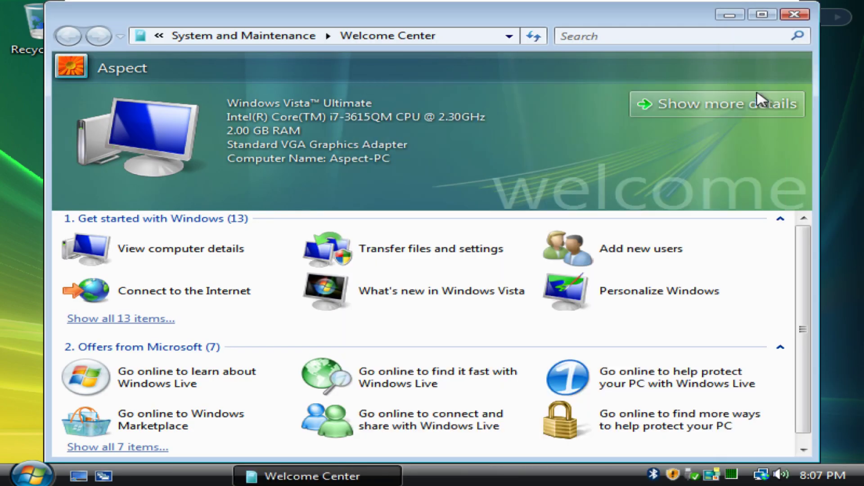
- Close Welcome Center and Windows Sidebar, and dismiss the Sidebar notification
{"action": "left_click", "coordinate": [794, 14]}
{"action": "left_click_drag", "start_coordinate": [546, 146], "coordinate": [256, 277]}
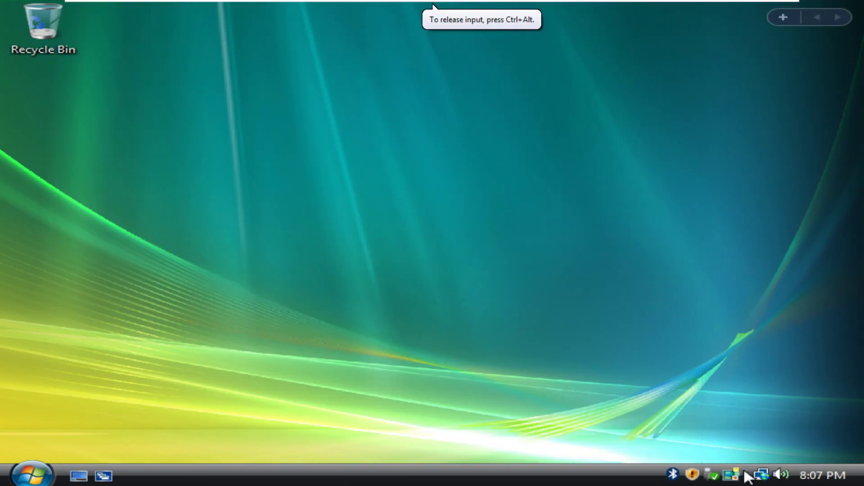
{"action": "right_click", "coordinate": [728, 475]}
{"action": "left_click", "coordinate": [705, 461]}
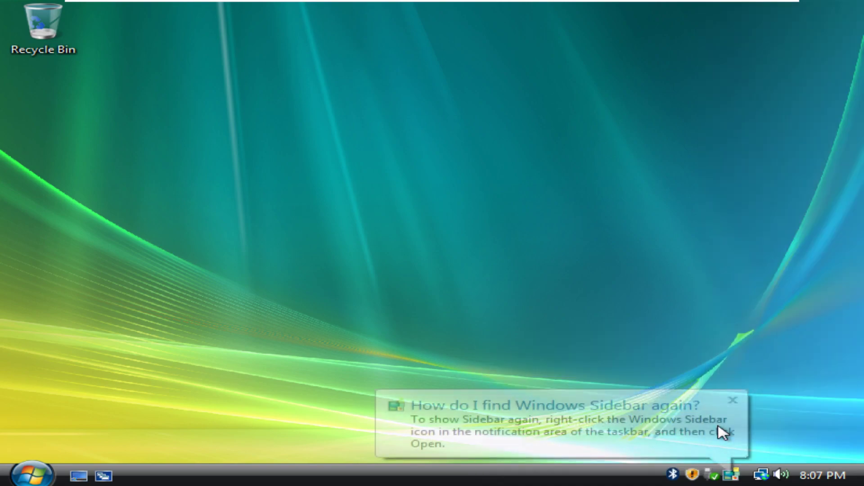
{"action": "left_click", "coordinate": [737, 401]}
- Have the virtual machine software load the VMware Tools installer disc into the guest
{"action": "mouse_move", "coordinate": [214, 5]}
{"action": "left_click", "coordinate": [180, 8]}
{"action": "left_click", "coordinate": [217, 153]}
{"action": "left_click", "coordinate": [451, 285]}
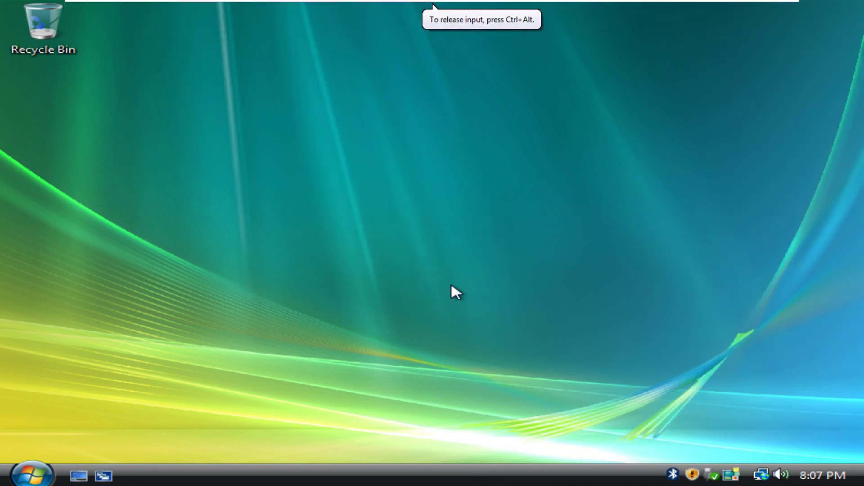
- Run setup64.exe from the VMware Tools DVD drive in Computer and allow it through User Account Control
{"action": "key", "text": "super+e"}
{"action": "right_click", "coordinate": [344, 187]}
{"action": "left_click", "coordinate": [427, 199]}
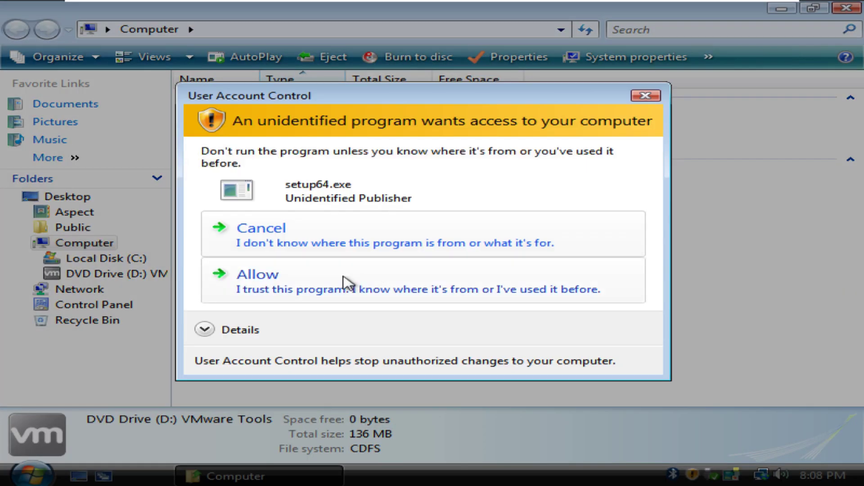
{"action": "left_click", "coordinate": [345, 282]}
- Find and open Notepad, and enlarge its text font
{"action": "key", "text": "super"}
{"action": "type", "text": "no"}
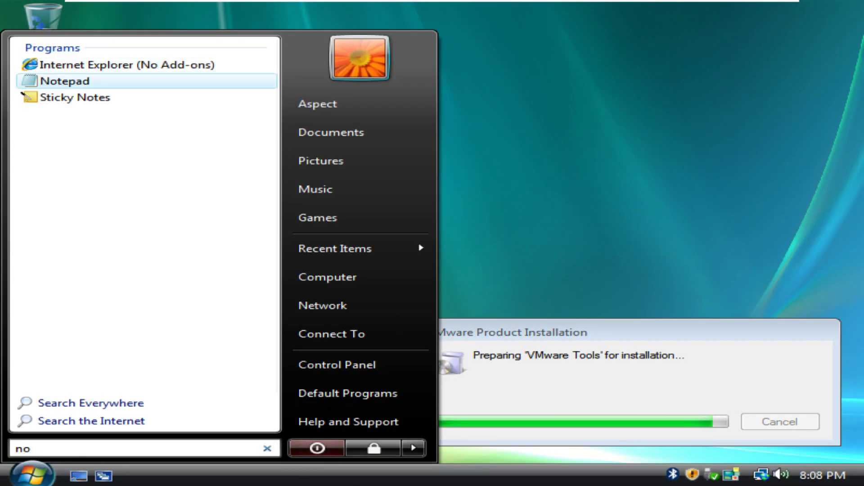
{"action": "key", "text": "Return"}
{"action": "left_click", "coordinate": [133, 50]}
{"action": "left_click", "coordinate": [140, 80]}
{"action": "double_click", "coordinate": [380, 261]}
- Write "vmware tools needs vista sp2" in Notepad and close it without saving
{"action": "type", "text": "vmware tools needs vista"}
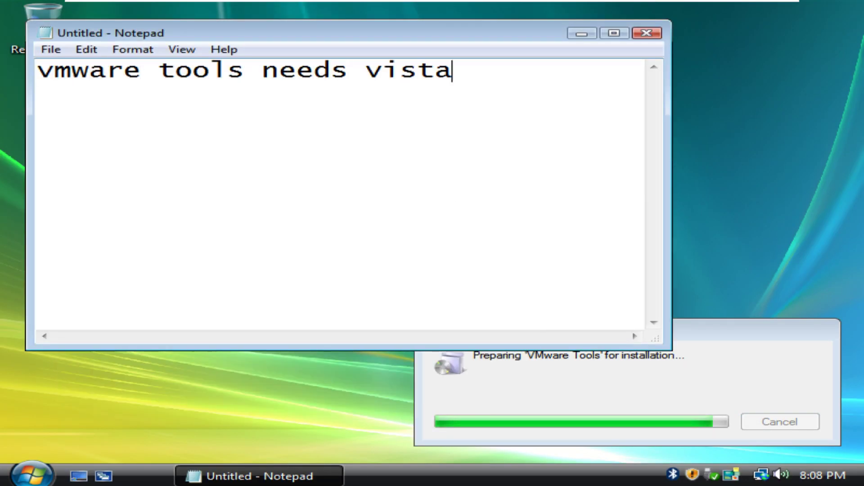
{"action": "key", "text": "alt+space"}
{"action": "key", "text": "m"}
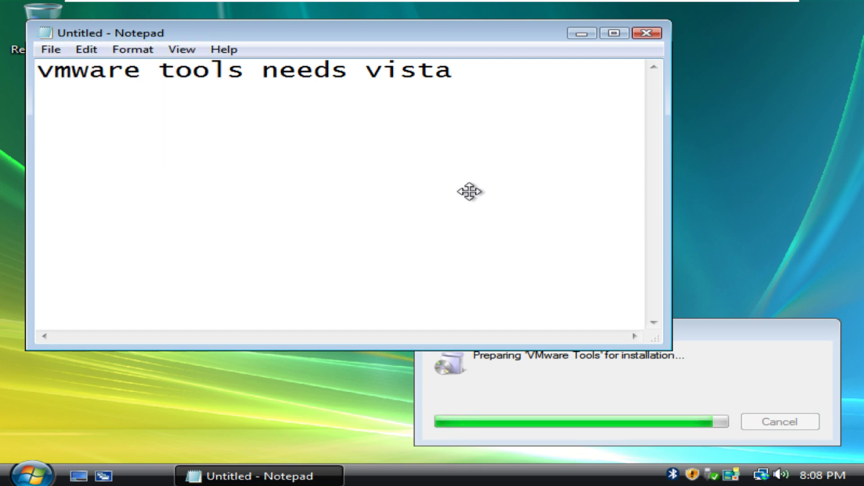
{"action": "type", "text": "sp2"}
{"action": "left_click", "coordinate": [651, 33]}
{"action": "key", "text": "n"}
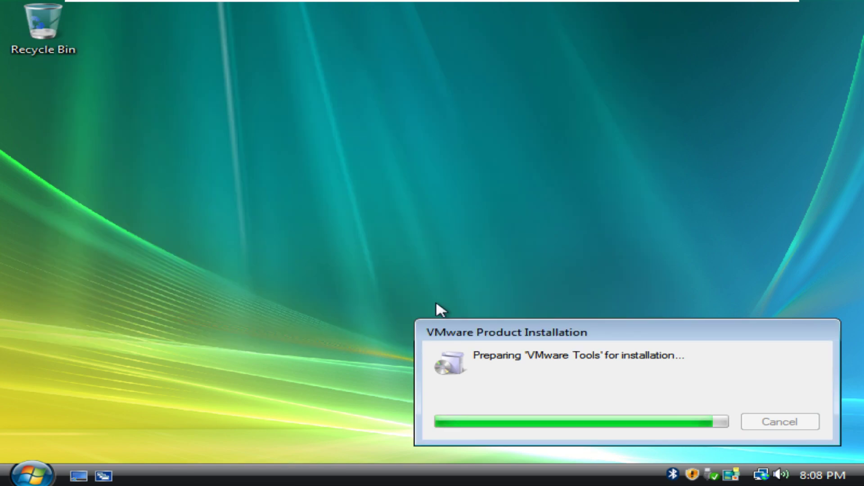
- Raise the screen resolution in the desktop's Display Settings and keep the new setting
{"action": "left_click_drag", "start_coordinate": [473, 328], "coordinate": [462, 329]}
{"action": "right_click", "coordinate": [179, 287]}
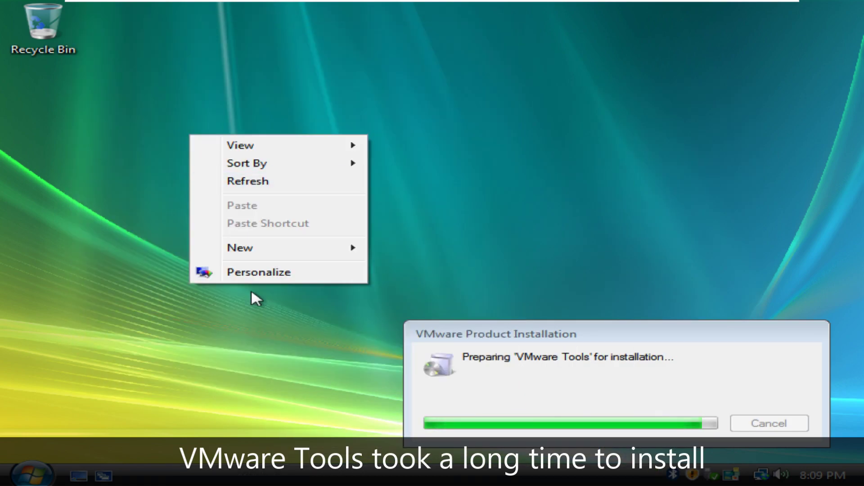
{"action": "left_click", "coordinate": [250, 273]}
{"action": "left_click", "coordinate": [308, 408]}
{"action": "left_click_drag", "start_coordinate": [121, 322], "coordinate": [211, 329]}
{"action": "left_click", "coordinate": [510, 407]}
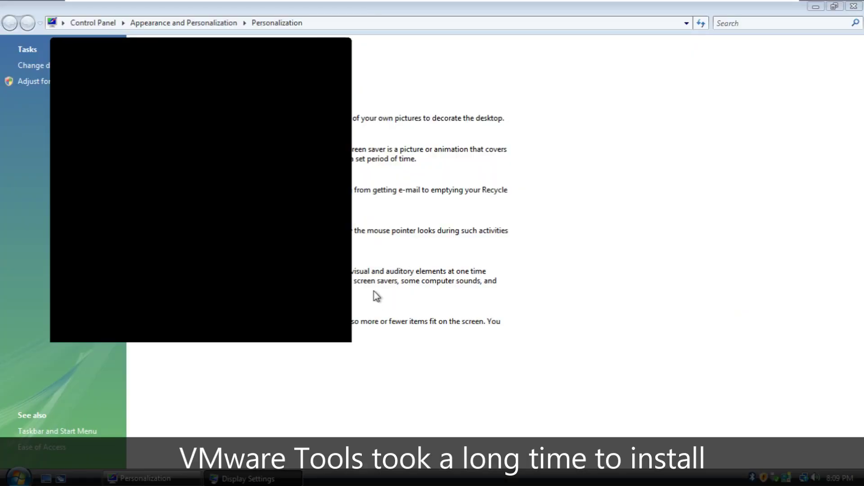
{"action": "left_click", "coordinate": [231, 190]}
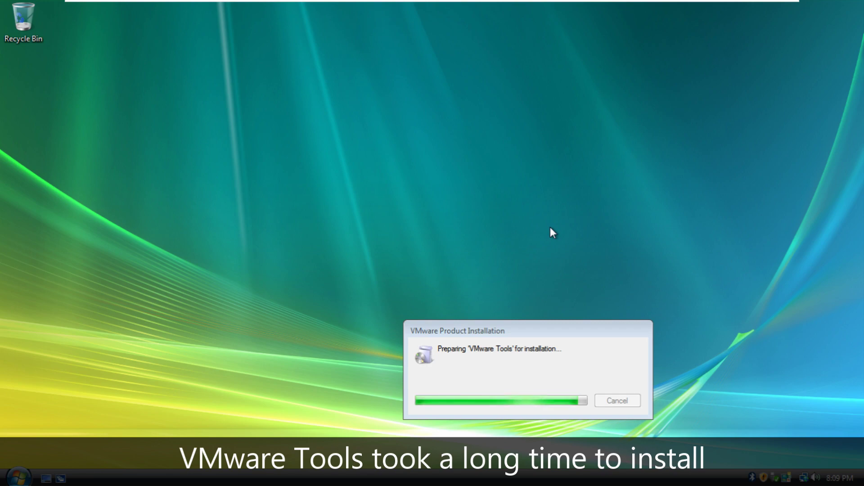
- Rename the Recycle Bin to "Khum Bin" and place it in the desktop's lower-right corner
{"action": "right_click", "coordinate": [11, 11]}
{"action": "left_click", "coordinate": [45, 93]}
{"action": "type", "text": "Trum Bin"}
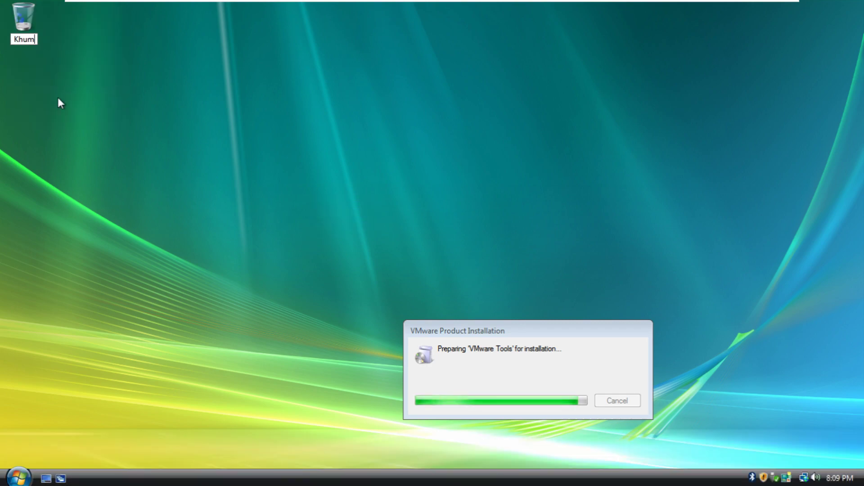
{"action": "key", "text": "Return"}
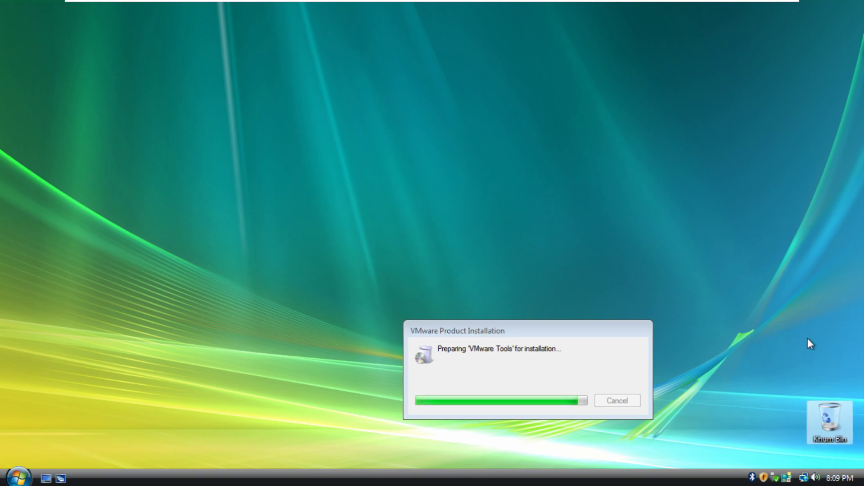
- Open the desktop's Personalization settings and switch the virtual machine view to Exclusive Mode
{"action": "right_click", "coordinate": [304, 137]}
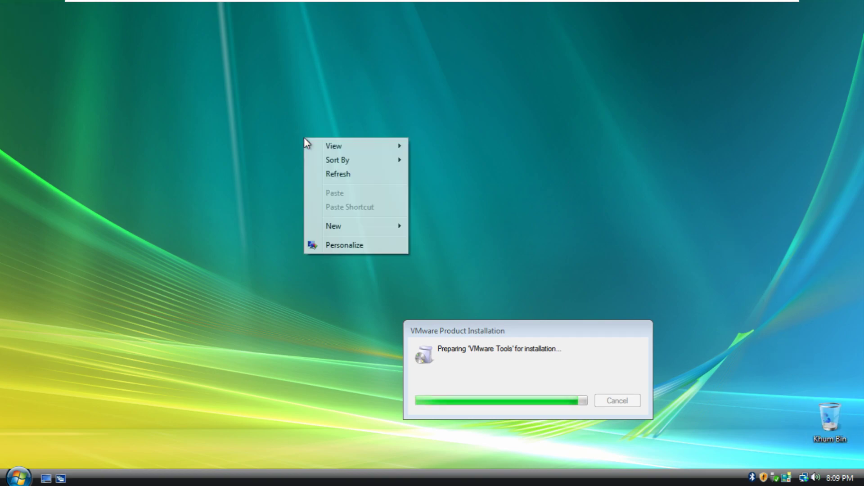
{"action": "left_click", "coordinate": [349, 246]}
{"action": "left_click", "coordinate": [156, 8]}
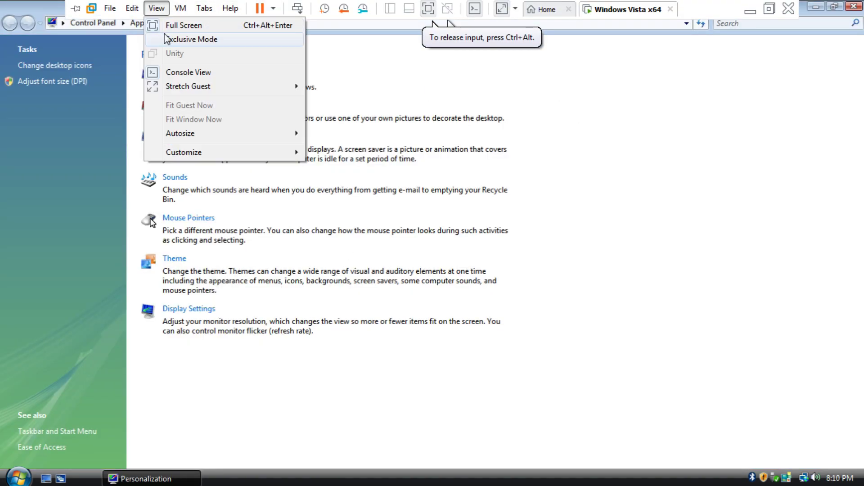
{"action": "left_click", "coordinate": [168, 38]}
- Restore the Personalization window to a smaller size and close it
{"action": "left_click", "coordinate": [835, 7]}
{"action": "left_click", "coordinate": [202, 110]}
{"action": "left_click_drag", "start_coordinate": [420, 133], "coordinate": [396, 270]}
{"action": "left_click", "coordinate": [494, 12]}
- Search for Windows Ultimate Extras, follow its download link, and close the window
{"action": "key", "text": "super"}
{"action": "type", "text": "ult"}
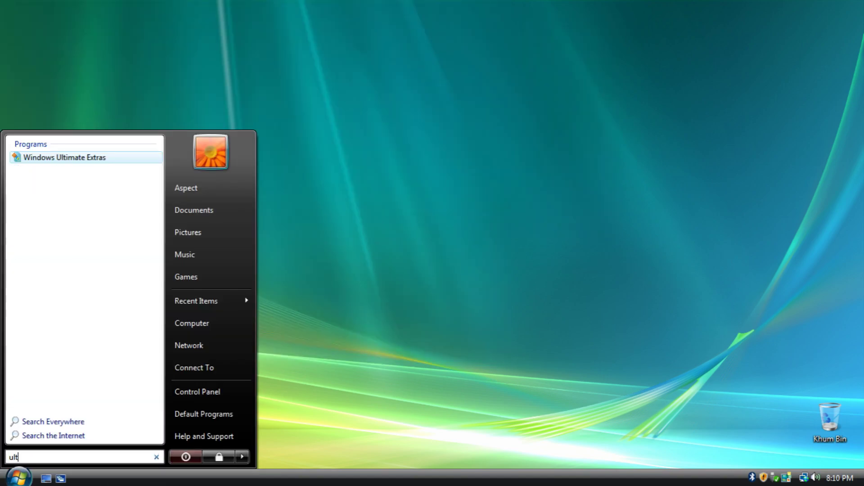
{"action": "key", "text": "Return"}
{"action": "left_click", "coordinate": [118, 179]}
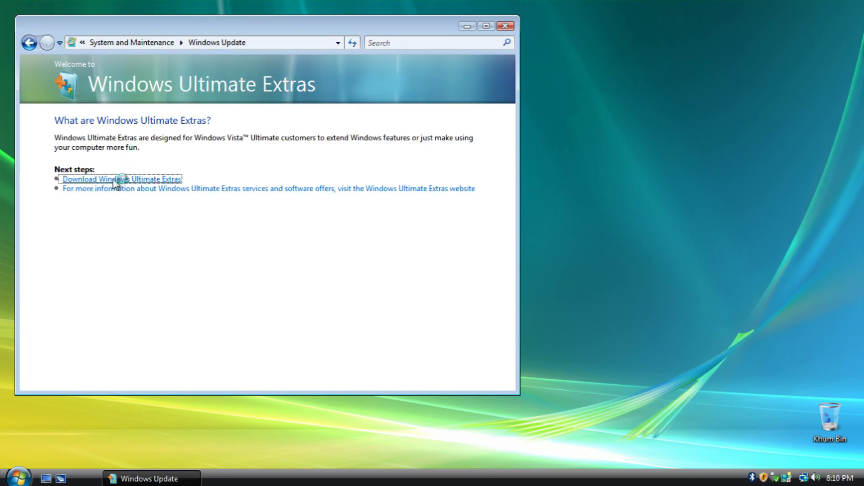
{"action": "left_click", "coordinate": [505, 26]}
- Open Task Manager's process list and try to end a selected process
{"action": "right_click", "coordinate": [180, 478]}
{"action": "left_click", "coordinate": [208, 440]}
{"action": "left_click", "coordinate": [113, 52]}
{"action": "left_click", "coordinate": [129, 151]}
{"action": "left_click", "coordinate": [129, 144]}
{"action": "left_click", "coordinate": [251, 261]}
{"action": "left_click", "coordinate": [454, 261]}
{"action": "left_click", "coordinate": [205, 198]}
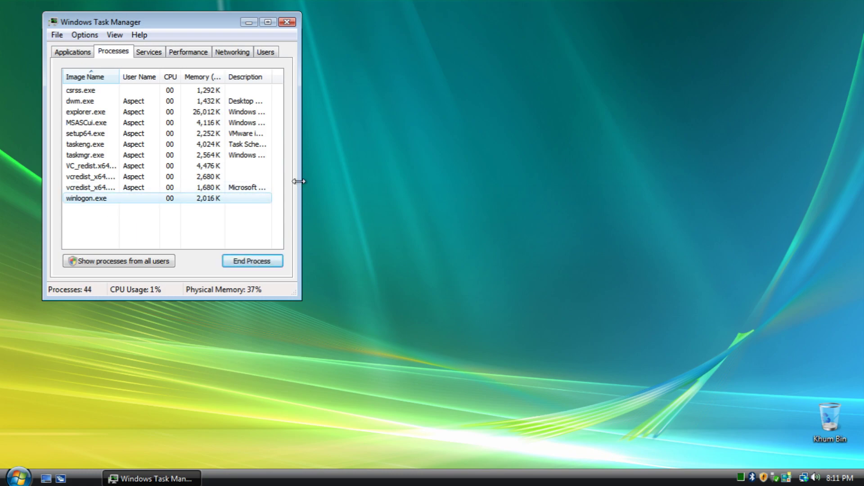
- Widen the Task Manager window and its Description column to check the running installers, and close Task Manager
{"action": "left_click_drag", "start_coordinate": [299, 181], "coordinate": [510, 171]}
{"action": "left_click_drag", "start_coordinate": [272, 77], "coordinate": [465, 88]}
{"action": "left_click", "coordinate": [292, 133]}
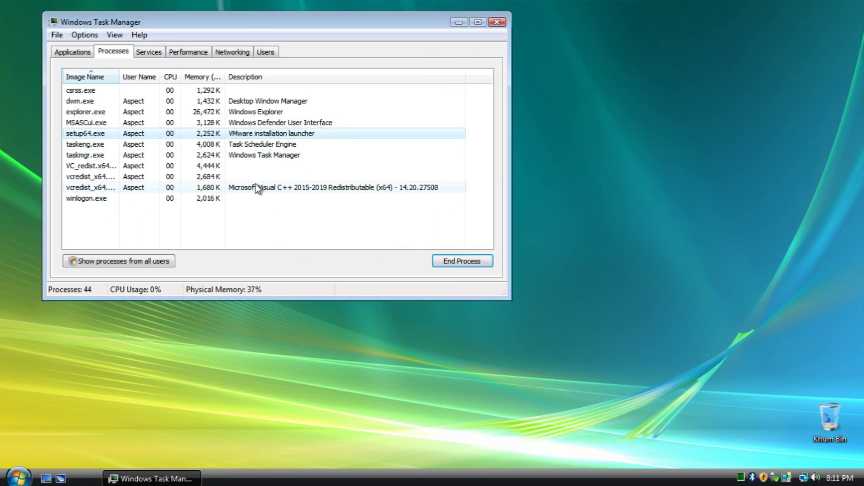
{"action": "left_click", "coordinate": [68, 53]}
{"action": "left_click", "coordinate": [497, 22]}
- Move the AutoPlay window aside and close it, and shift the Windows Installer dialog slightly down
{"action": "left_click_drag", "start_coordinate": [351, 28], "coordinate": [121, 101]}
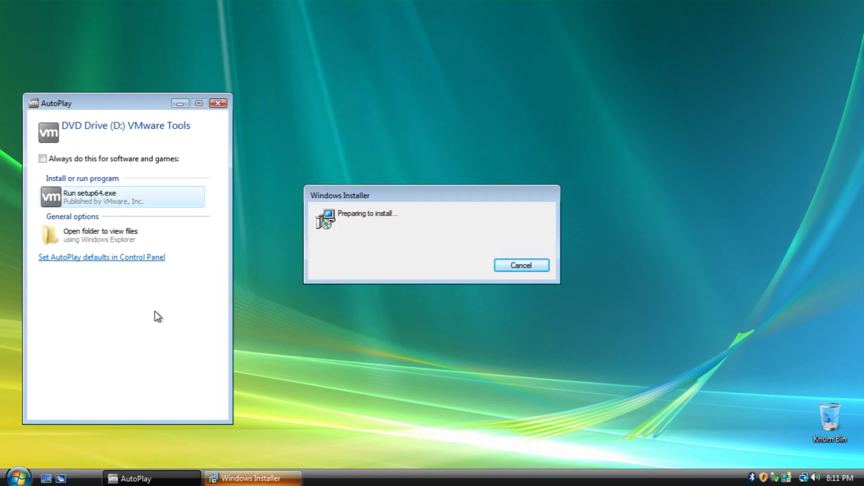
{"action": "left_click", "coordinate": [217, 103]}
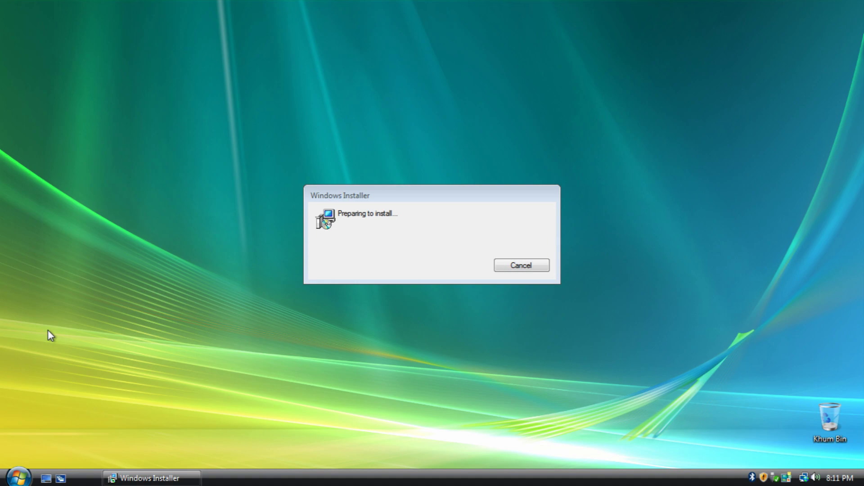
{"action": "mouse_move", "coordinate": [354, 191]}
{"action": "left_mouse_down"}
{"action": "mouse_move", "coordinate": [286, 247]}
{"action": "mouse_move", "coordinate": [356, 203]}
{"action": "left_mouse_up"}
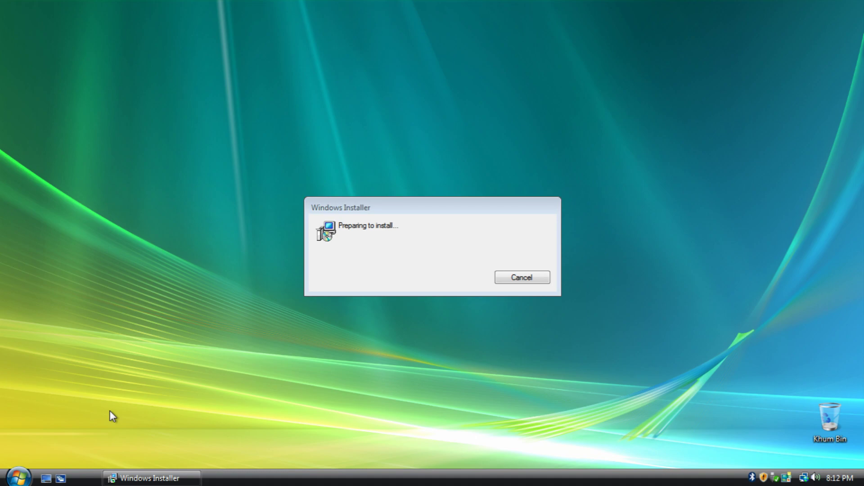
{"action": "key", "text": "super"}
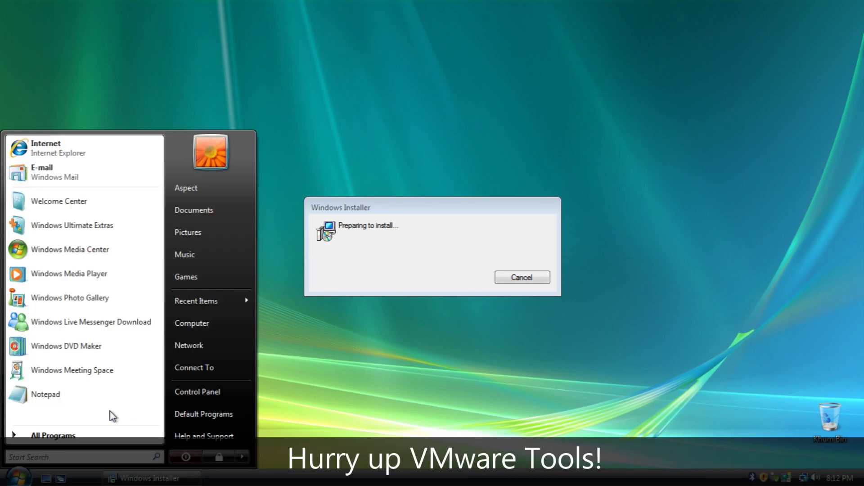
{"action": "right_click", "coordinate": [190, 321]}
{"action": "left_click", "coordinate": [225, 444]}
{"action": "left_click", "coordinate": [358, 245]}
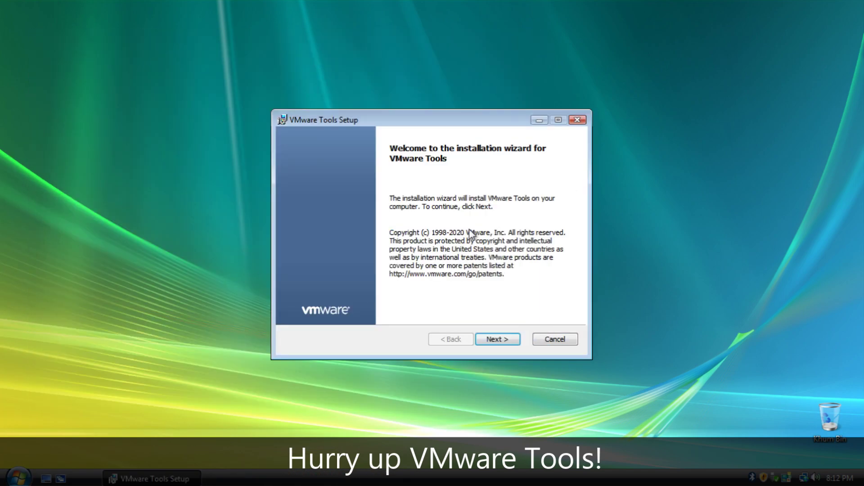
- Continue through the VMware Tools Setup wizard with its default choices and start the installation
{"action": "left_click", "coordinate": [497, 334]}
{"action": "left_click", "coordinate": [497, 338]}
{"action": "left_click", "coordinate": [497, 339]}
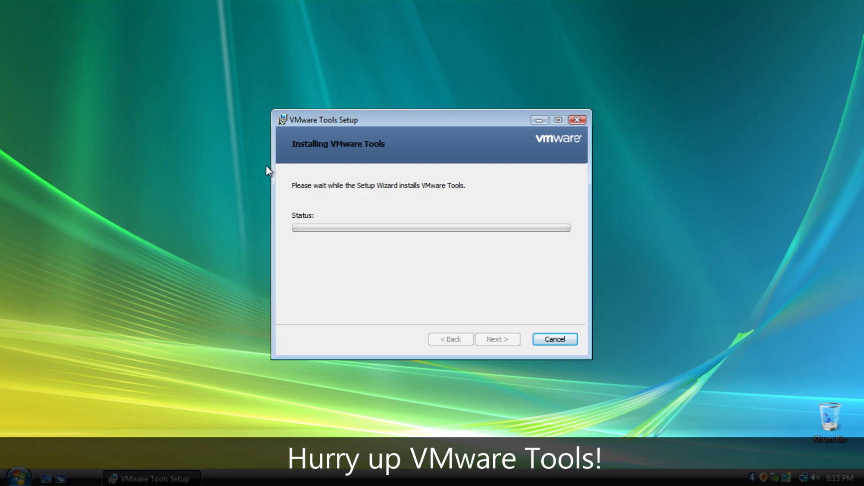
- Look through the notification area, toolbar and taskbar options in Taskbar and Start Menu Properties, and close the dialog unchanged
{"action": "left_click", "coordinate": [70, 108]}
{"action": "right_click", "coordinate": [415, 477]}
{"action": "left_click", "coordinate": [431, 478]}
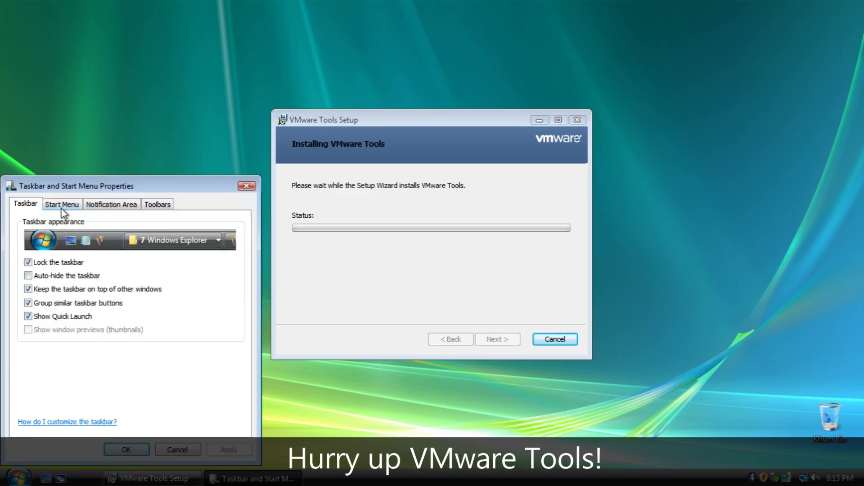
{"action": "left_click", "coordinate": [111, 205]}
{"action": "left_click", "coordinate": [157, 204]}
{"action": "left_click", "coordinate": [26, 203]}
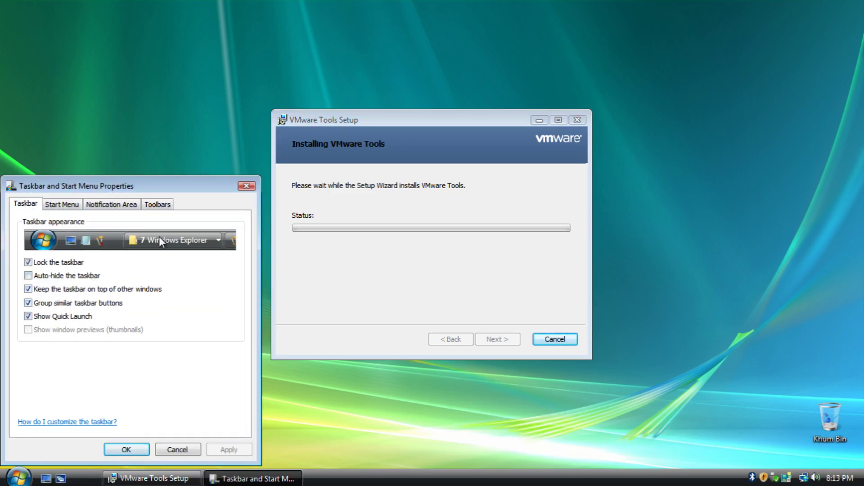
{"action": "key", "text": "Escape"}
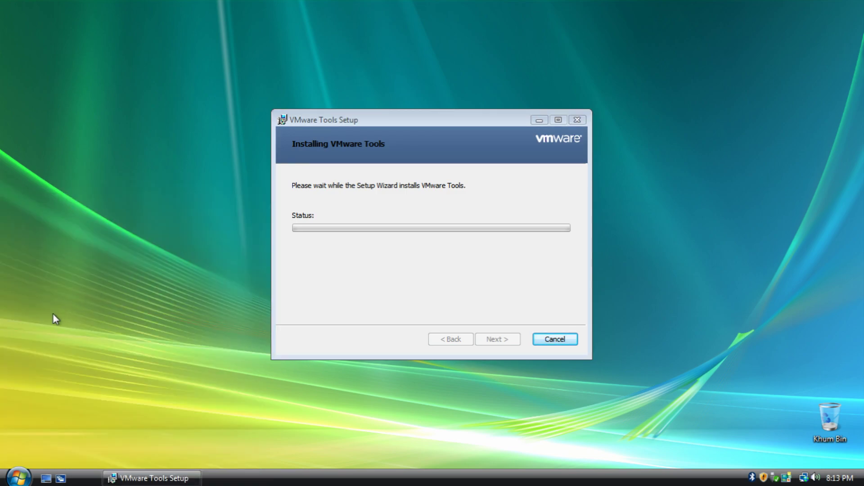
- Check the running applications in Task Manager, narrow its window to clear space beside the VMware Tools installer, and close it
{"action": "key", "text": "ctrl+shift+Escape"}
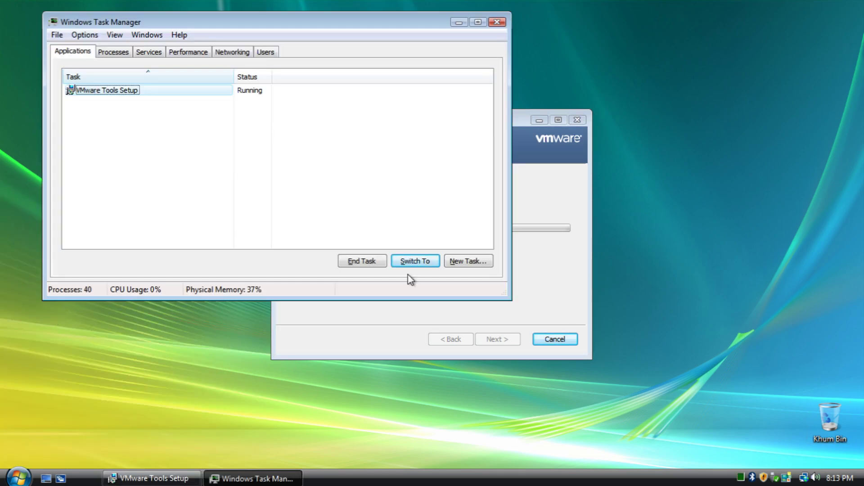
{"action": "left_click_drag", "start_coordinate": [511, 256], "coordinate": [302, 257]}
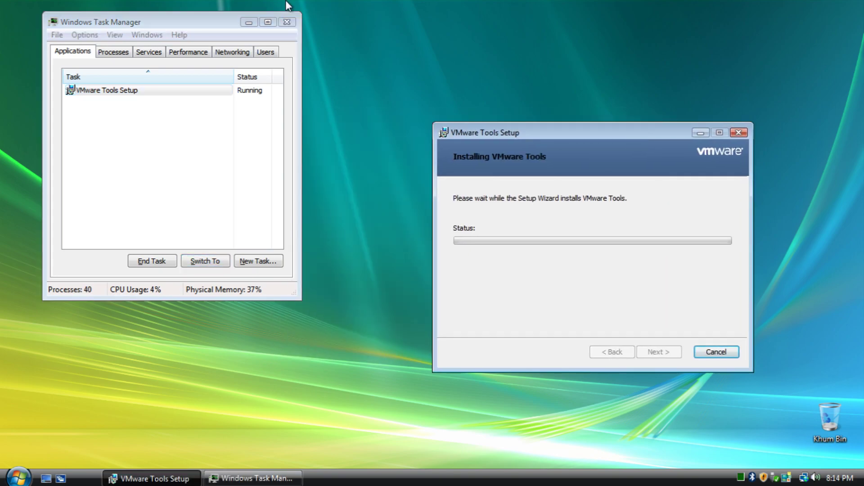
{"action": "left_click", "coordinate": [287, 21]}
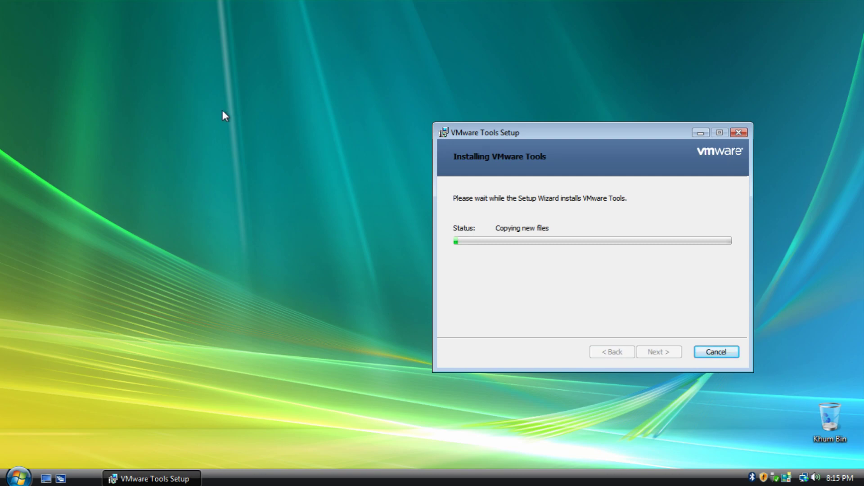
{"action": "left_click", "coordinate": [222, 110]}
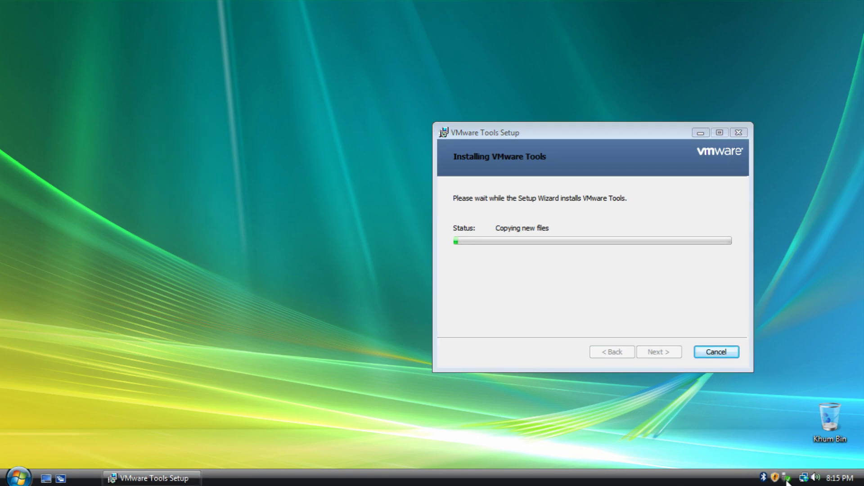
- View the full network map from Network and Sharing Center, and dismiss the Windows Media Player 11 welcome window
{"action": "left_click", "coordinate": [803, 477]}
{"action": "left_click", "coordinate": [785, 458]}
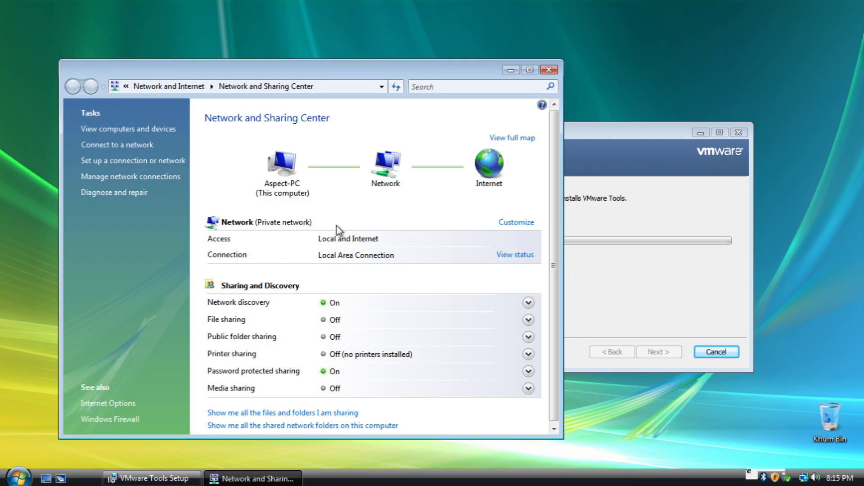
{"action": "left_click", "coordinate": [513, 138]}
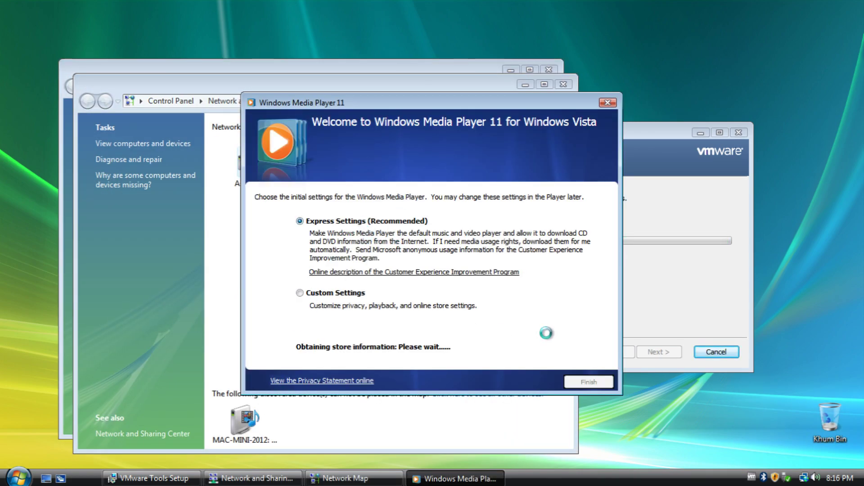
{"action": "left_click", "coordinate": [608, 103]}
- Finish the VMware Tools Setup wizard and close the reopened Windows Media Player 11 welcome window
{"action": "left_click", "coordinate": [659, 352]}
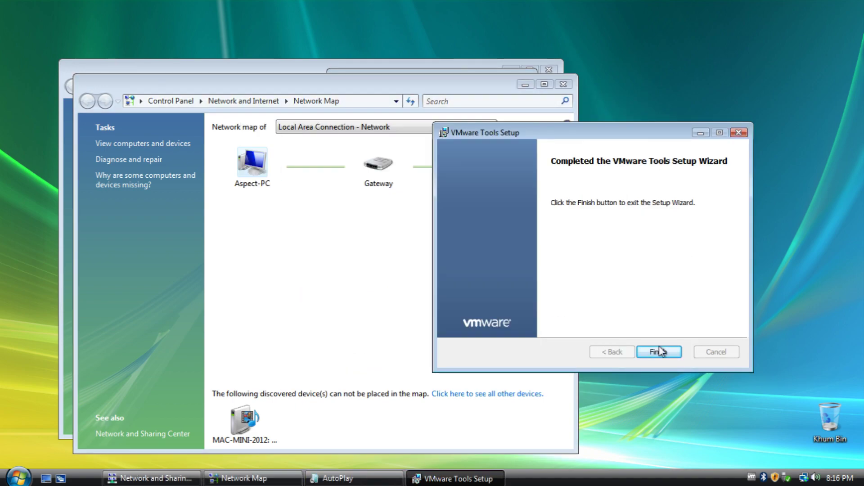
{"action": "left_click", "coordinate": [377, 225]}
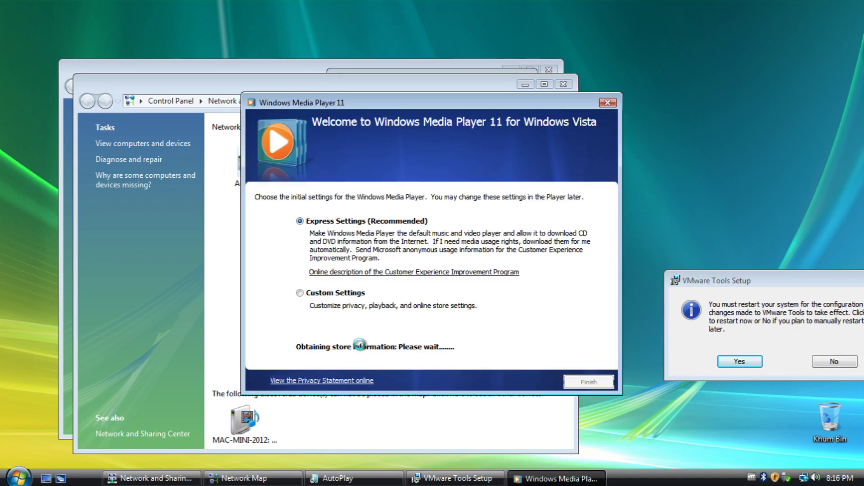
{"action": "left_click", "coordinate": [608, 102]}
- Write "this pc is mine!" in a new Notepad document, move the window lower, and close it without saving
{"action": "left_click", "coordinate": [18, 477]}
{"action": "left_click", "coordinate": [45, 396]}
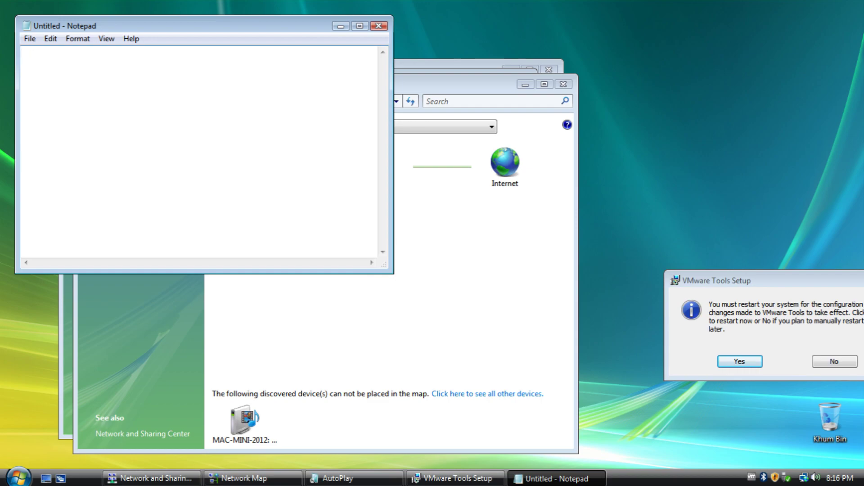
{"action": "type", "text": "this pc is mine!"}
{"action": "left_click_drag", "start_coordinate": [232, 30], "coordinate": [503, 396]}
{"action": "key", "text": "alt+F4"}
{"action": "left_click", "coordinate": [457, 245]}
- Restart the system to apply the VMware Tools configuration changes
{"action": "left_click", "coordinate": [757, 363]}
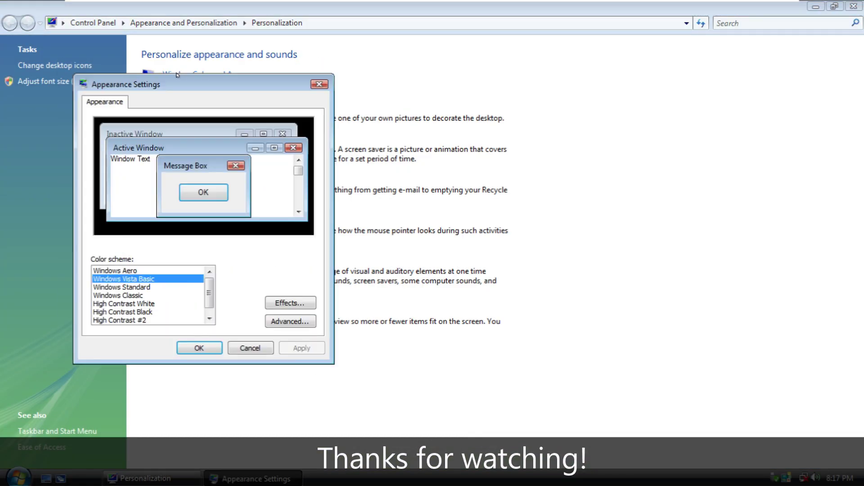
- Apply the Windows Aero color scheme in Appearance Settings and close the dialog
{"action": "left_click", "coordinate": [106, 271]}
{"action": "left_click", "coordinate": [314, 349]}
{"action": "left_click", "coordinate": [195, 348]}
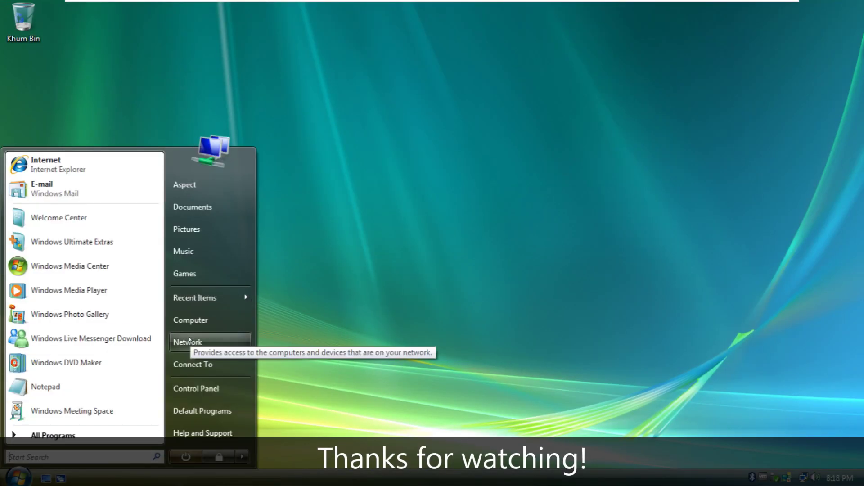